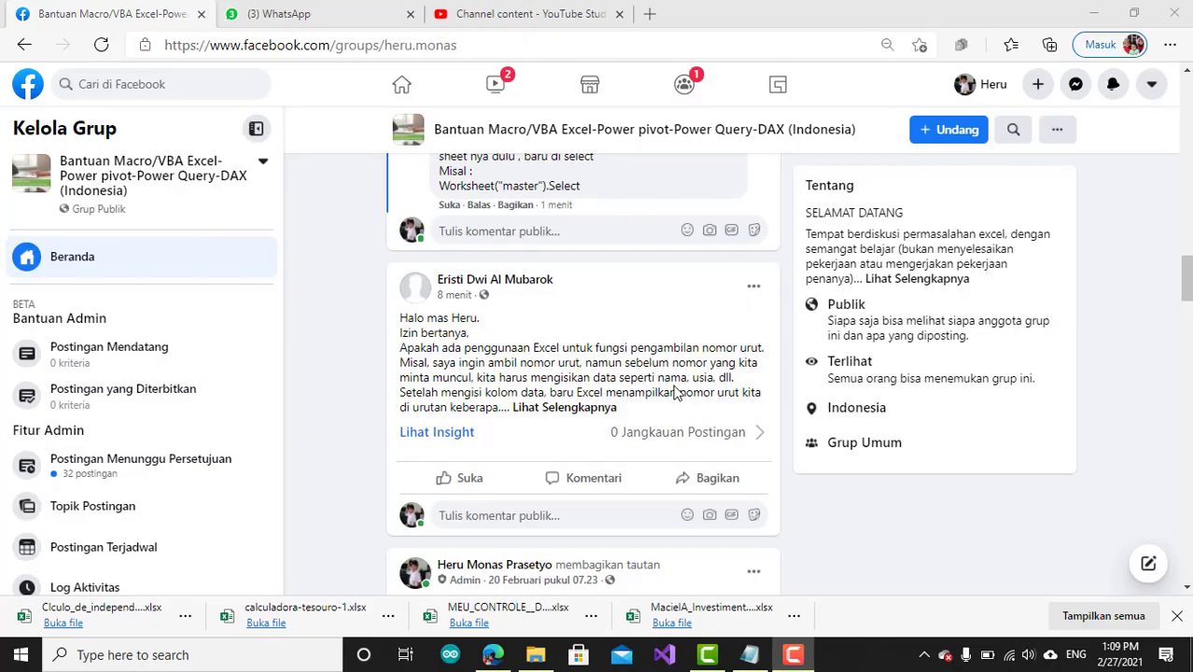
Expand the Excel help group post to read the full automatic-numbering question
click(559, 409)
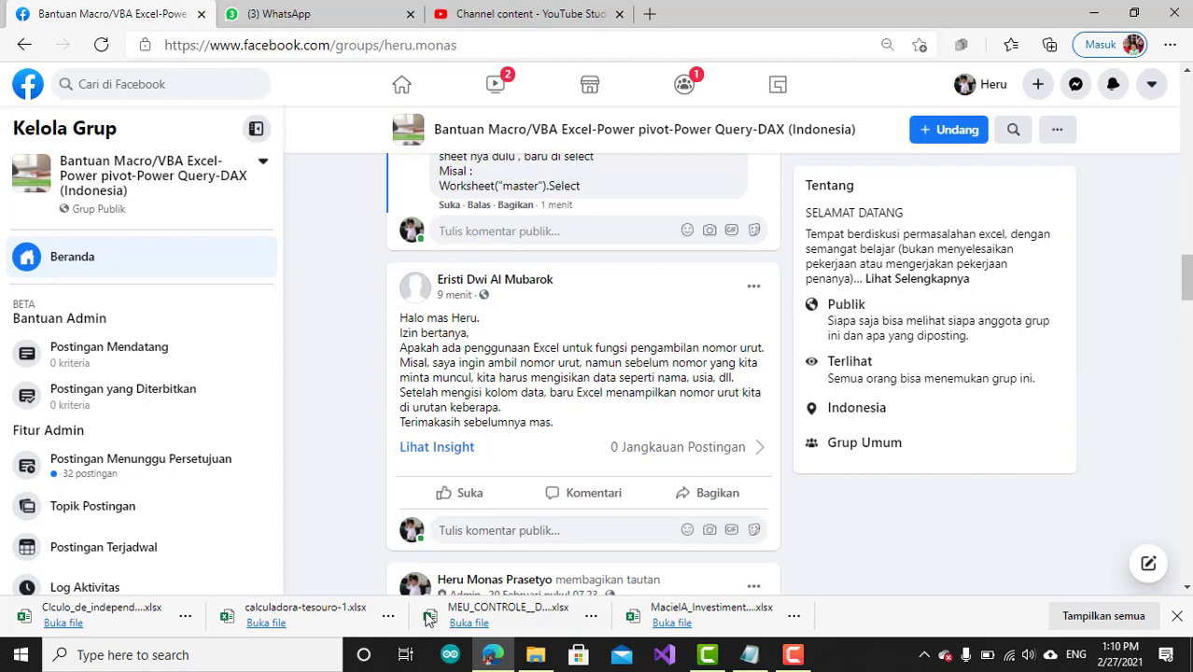
Launch Excel from Windows search into a maximized blank workbook, Book1
click(276, 662)
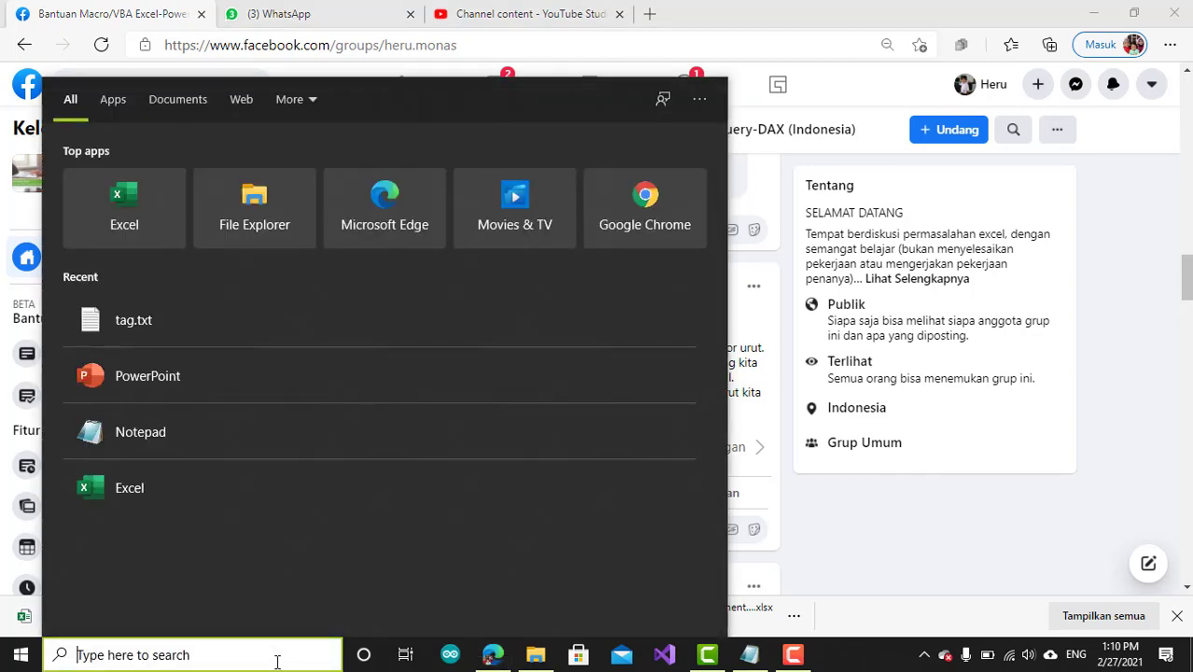
text(excel)
key(Return)
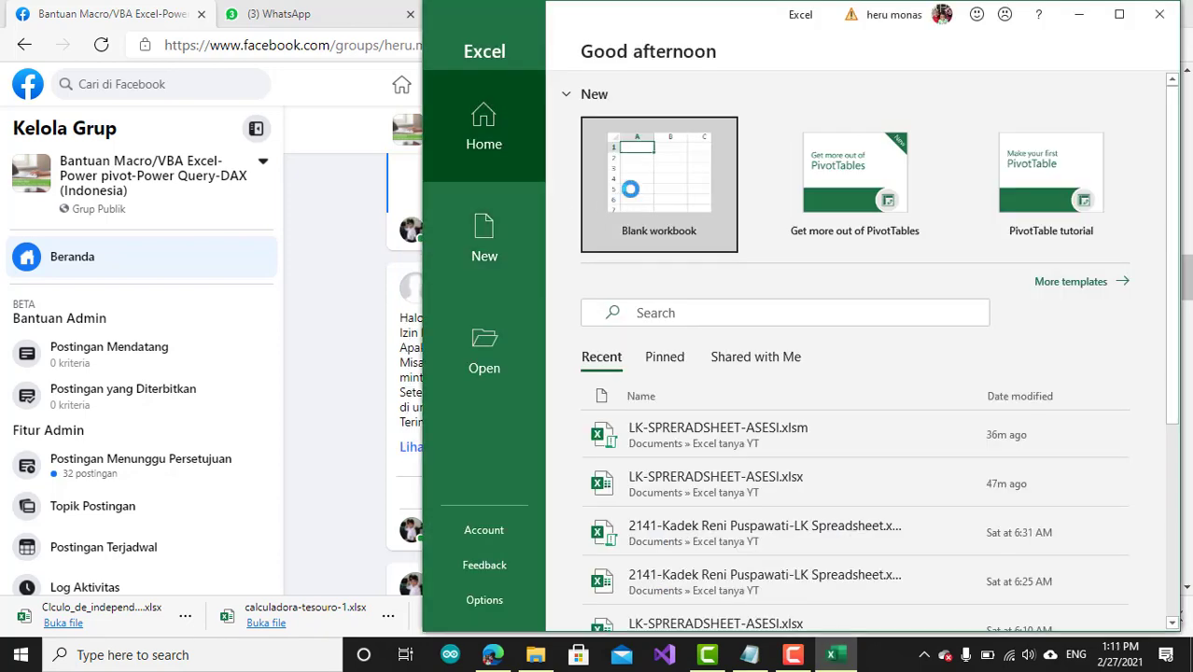
key(Return)
click(1119, 14)
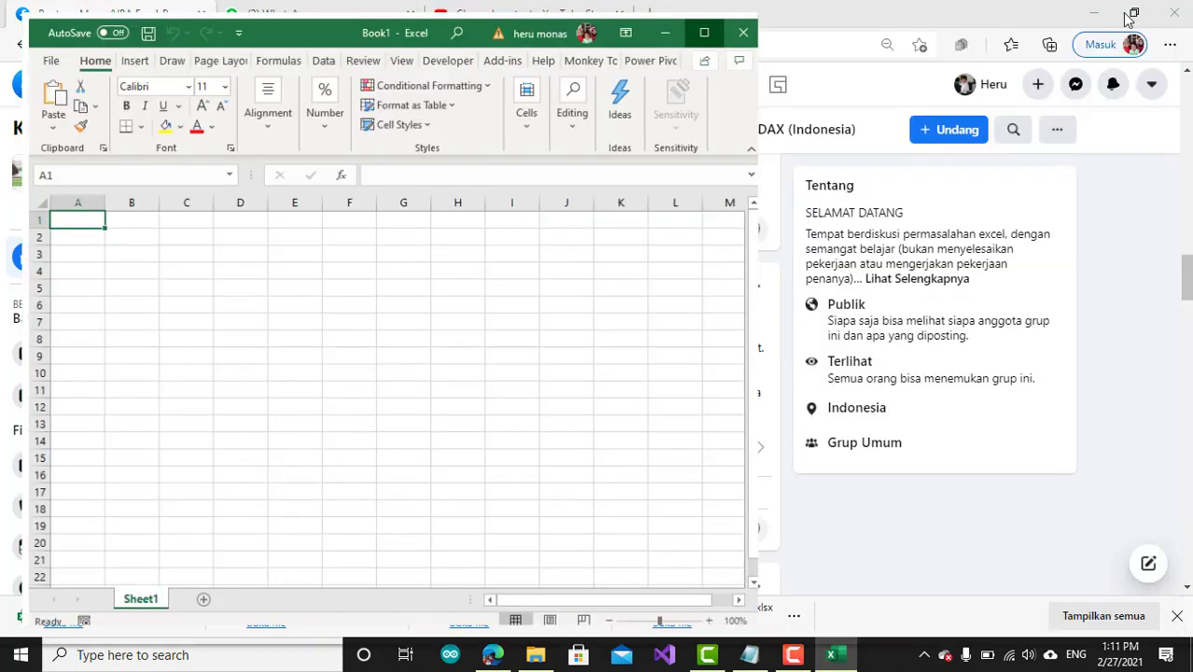
click(288, 311)
click(312, 230)
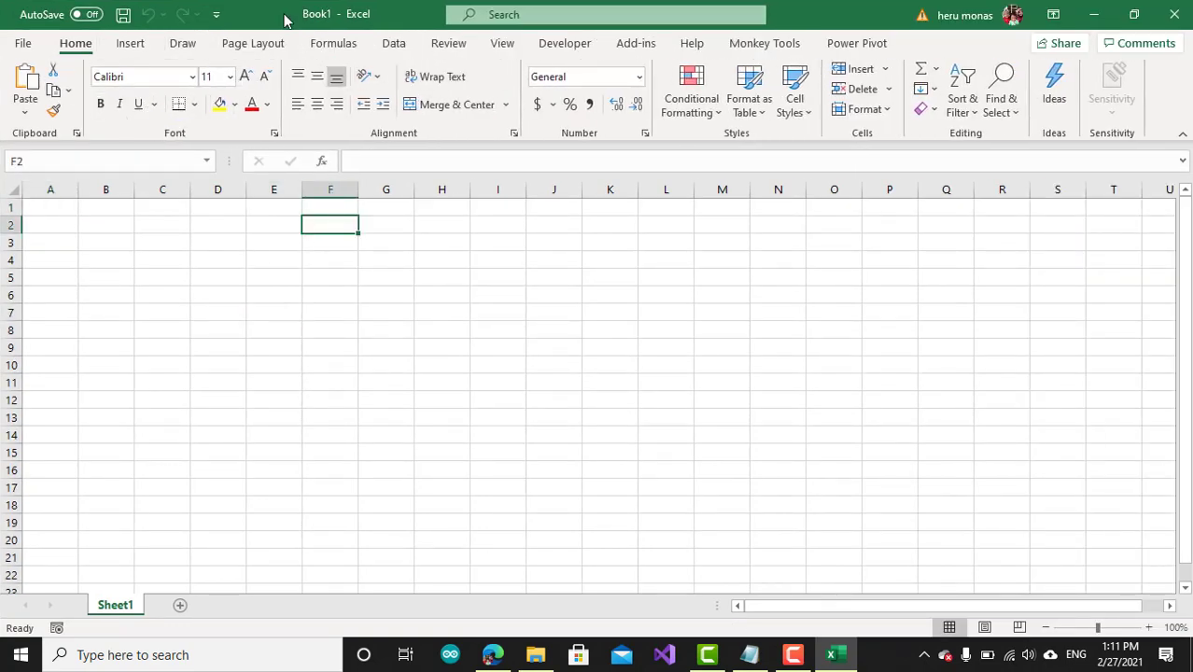
Enter the headers No, Nama and Usia in cells B2:D2
click(492, 655)
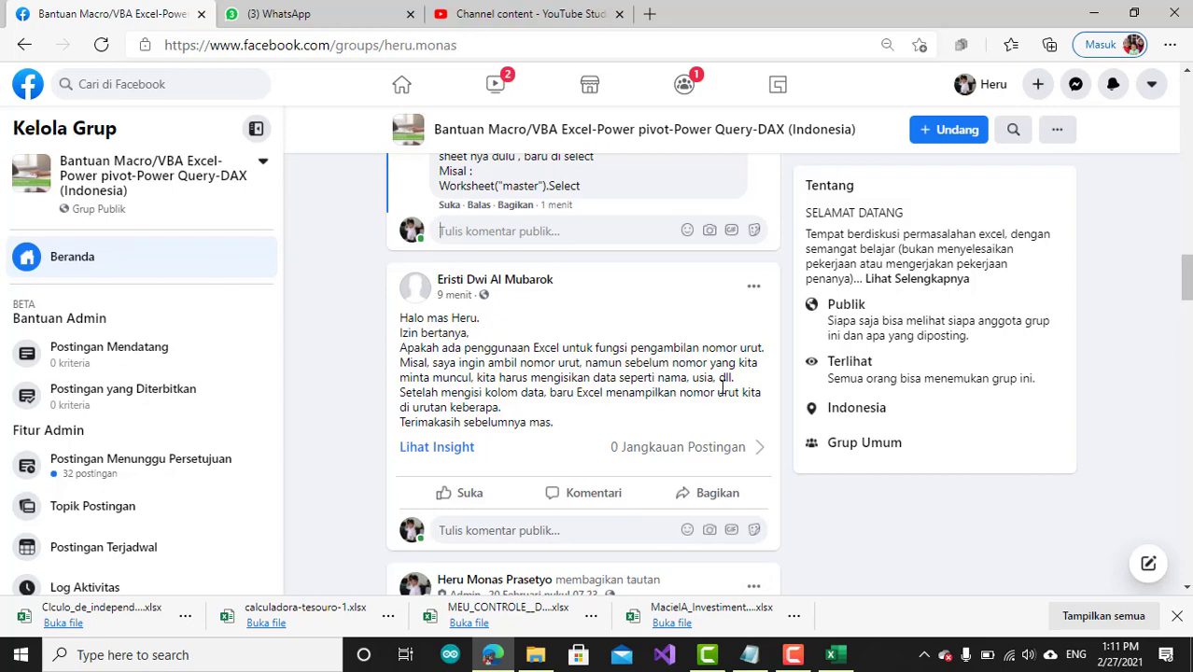
click(831, 655)
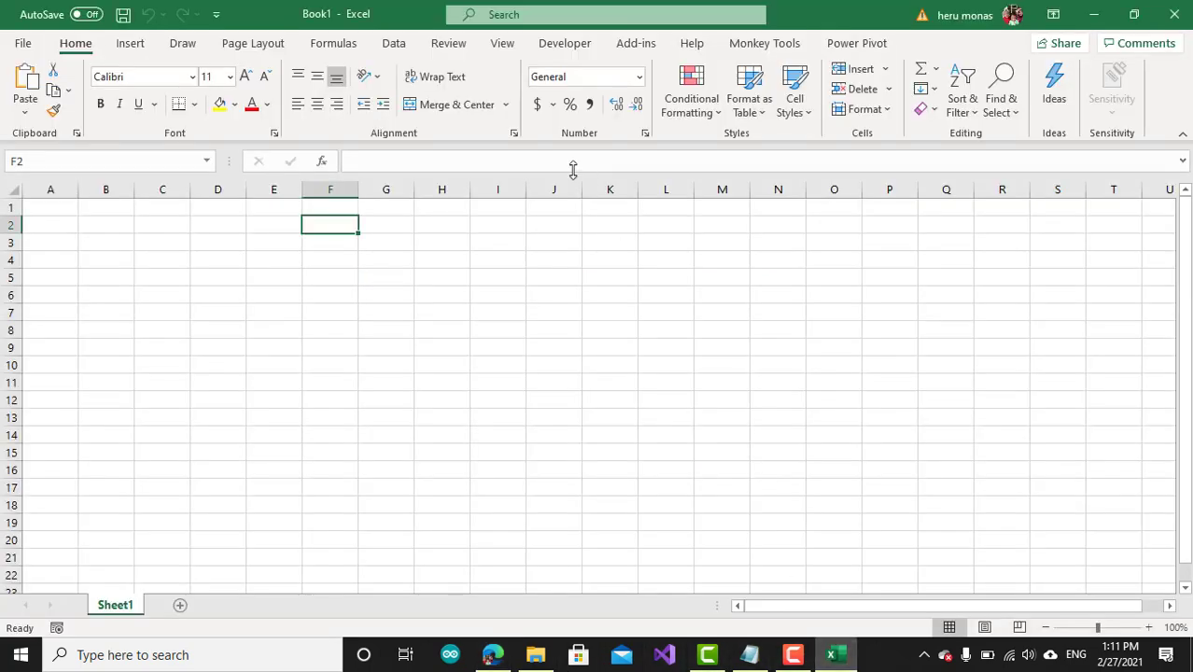
click(130, 228)
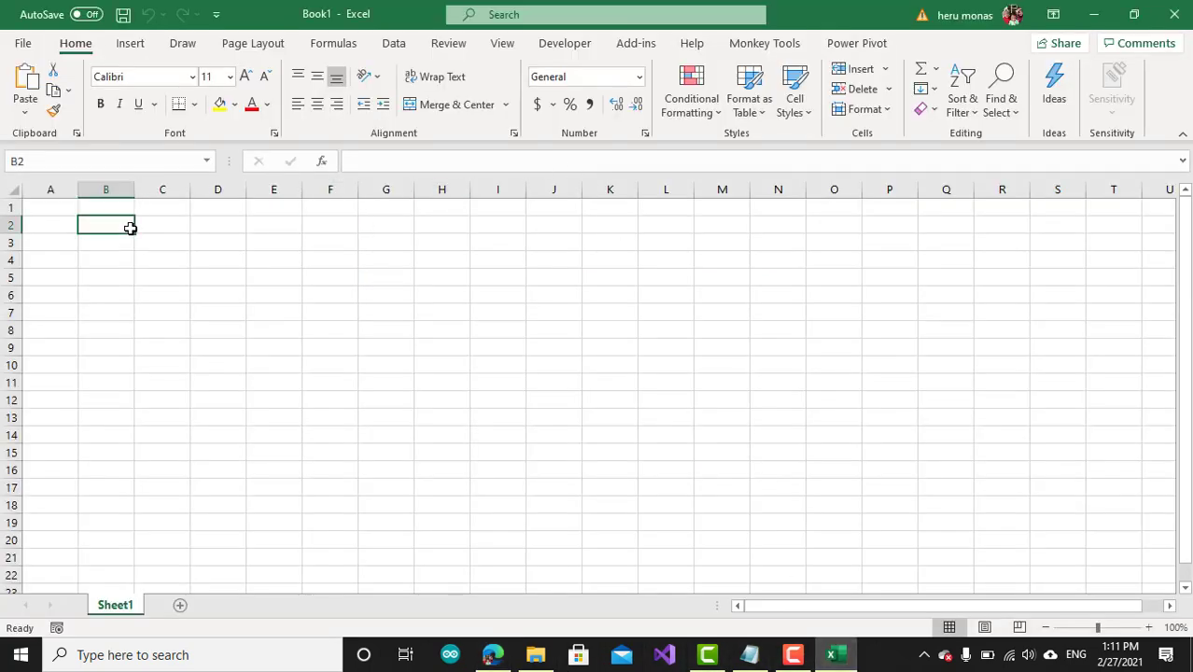
text(No)
click(165, 222)
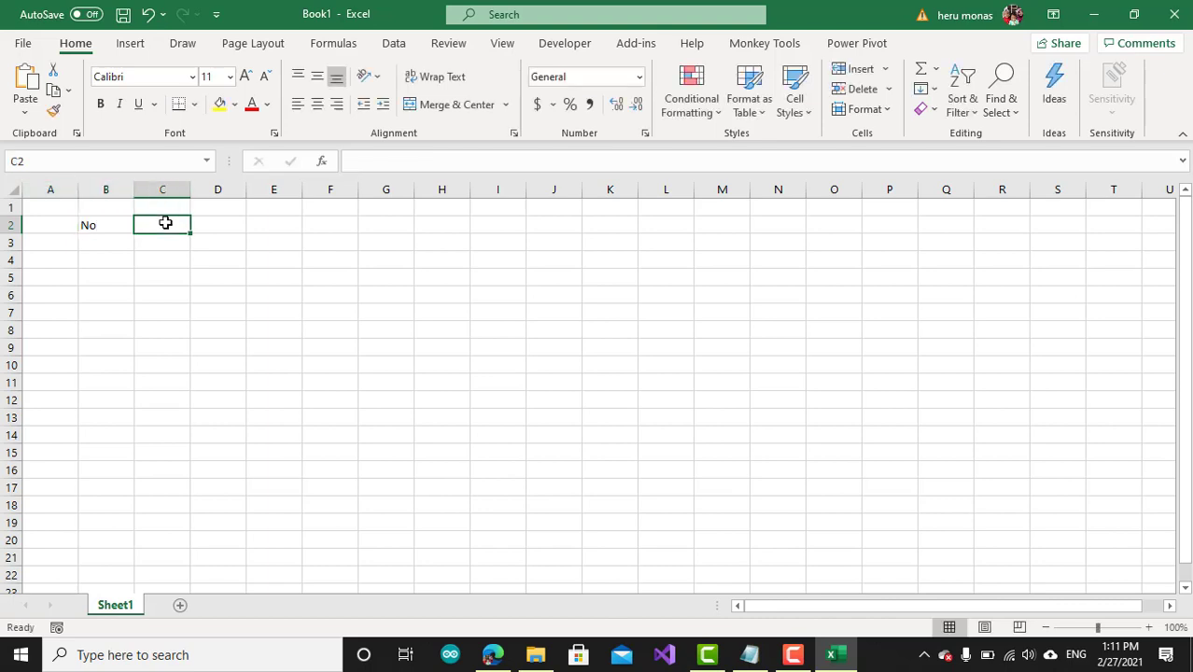
text(Nama)
key(Tab)
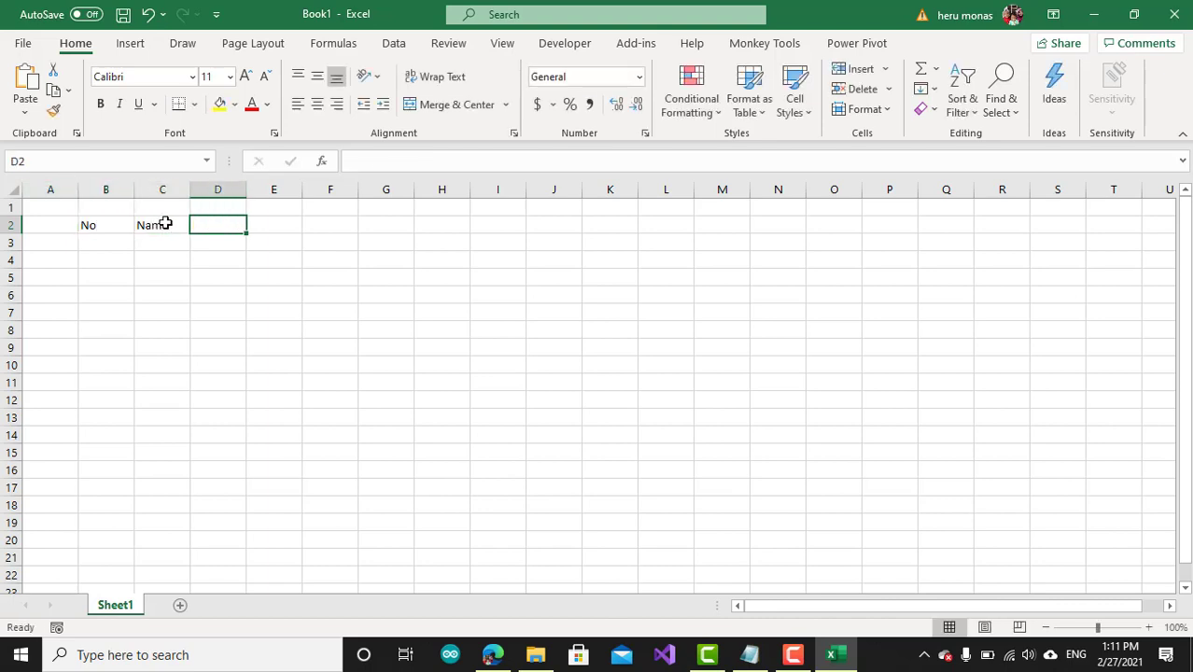
text(Usia)
click(180, 273)
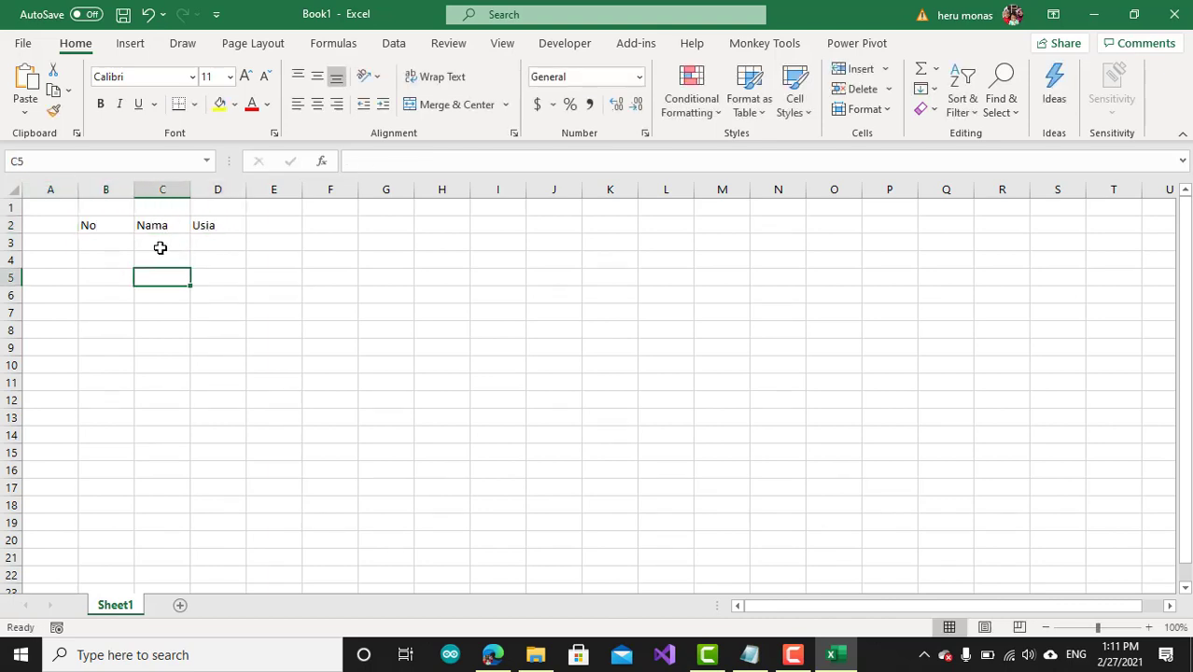
Enter a first sample name in C3, then select B3
click(155, 246)
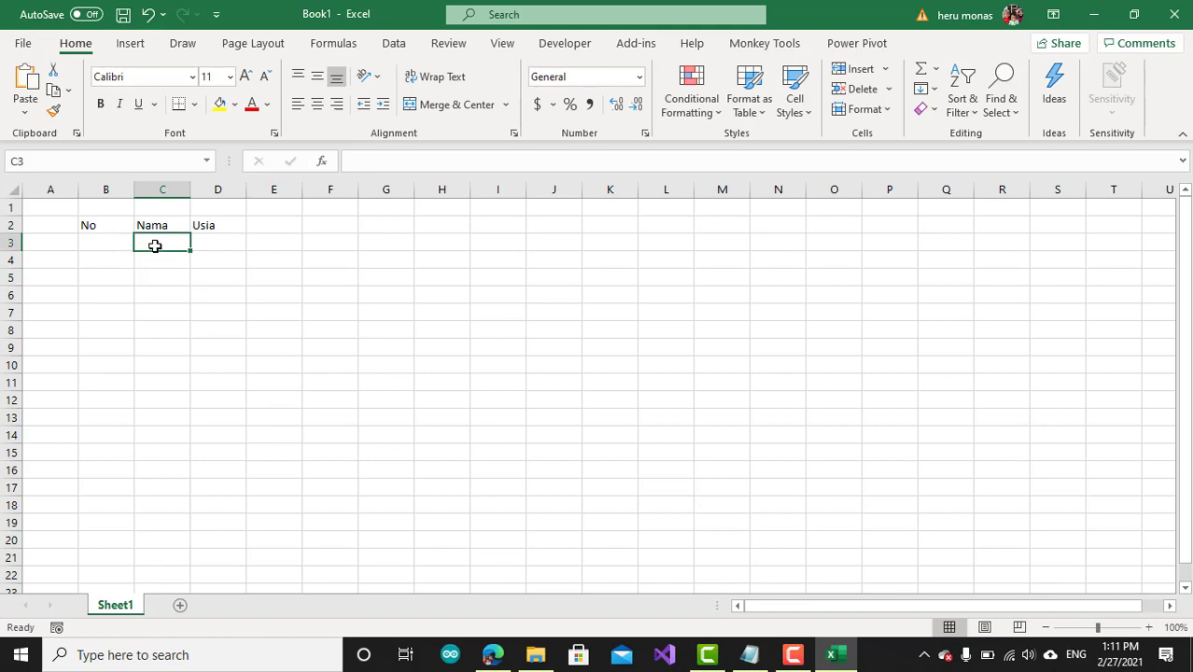
text(Heru)
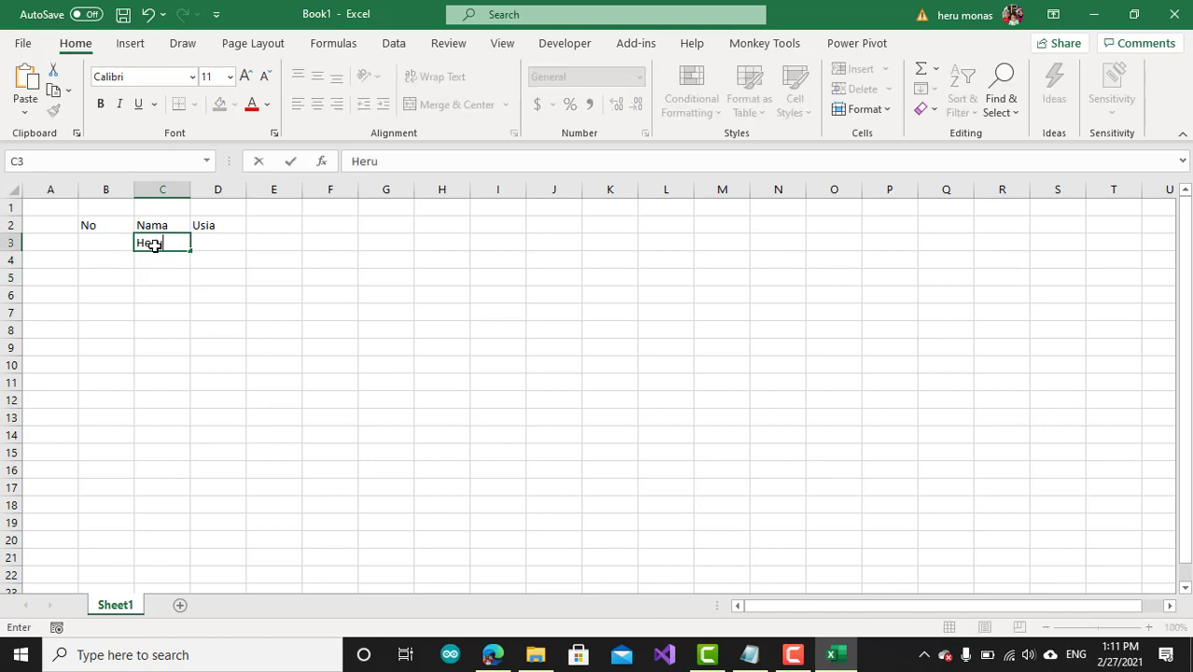
click(120, 245)
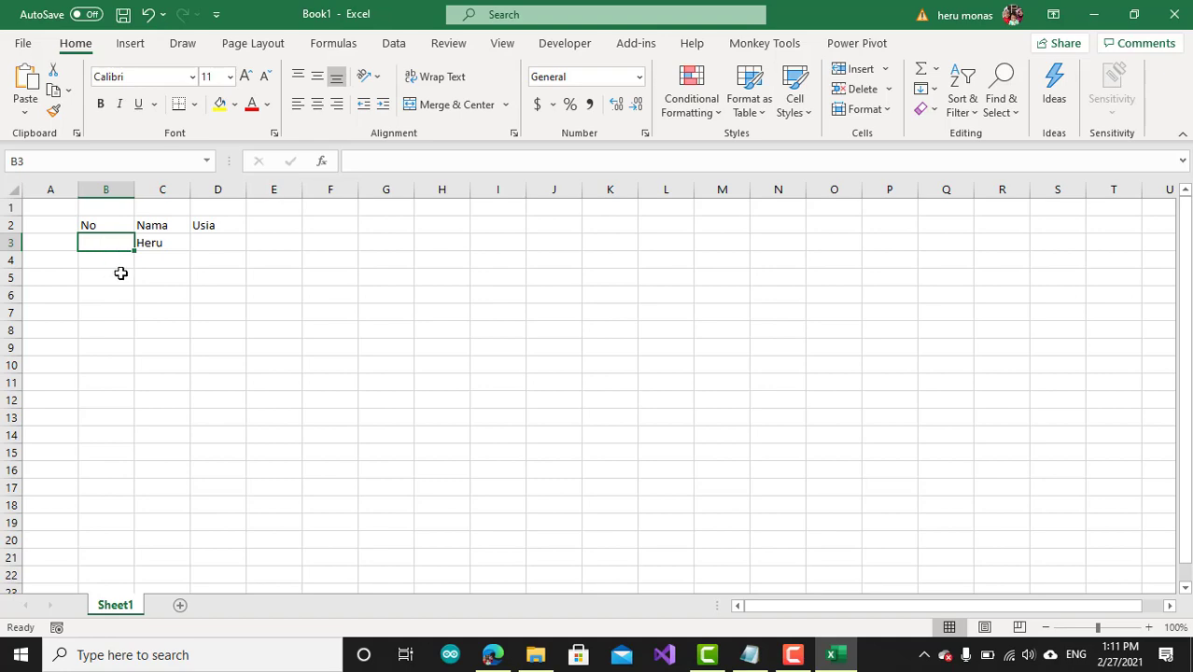
Enter =IF(C3<>"",ROW()-2,"") in B3 so it shows 1
click(366, 162)
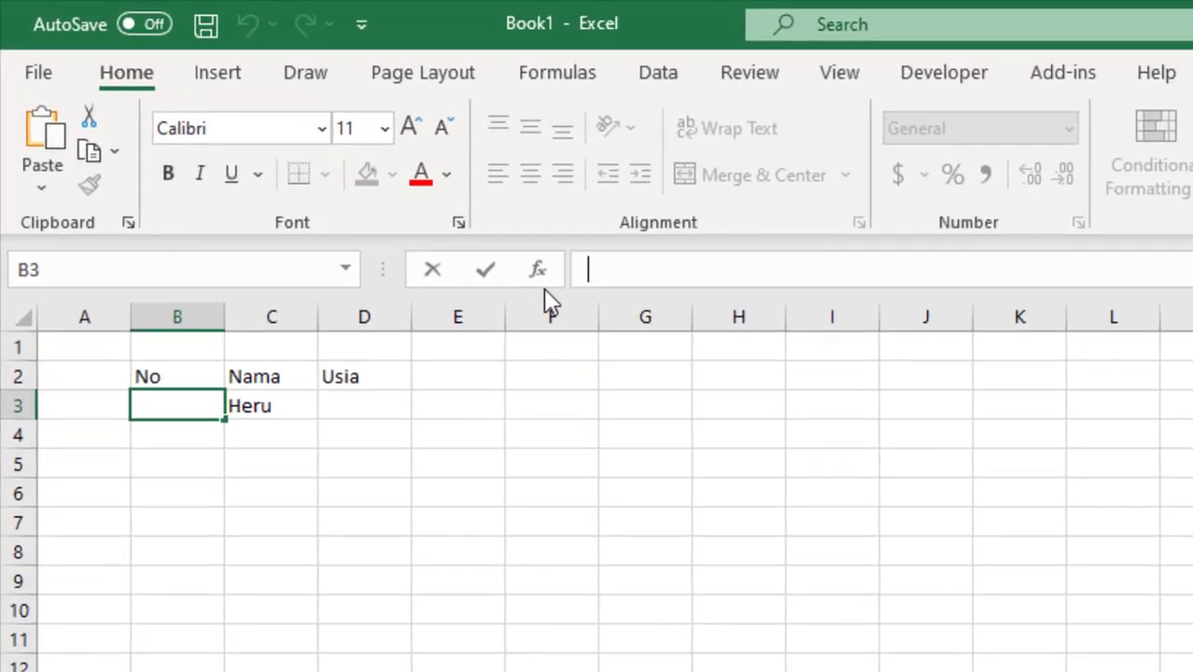
text(=)
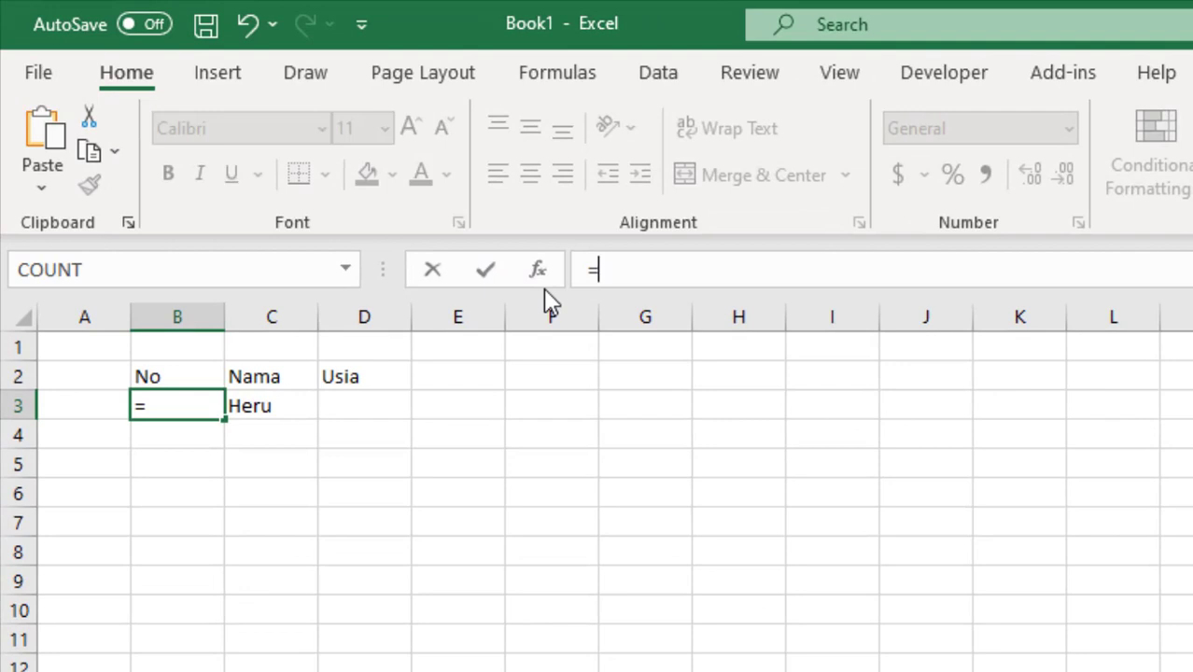
text(if)
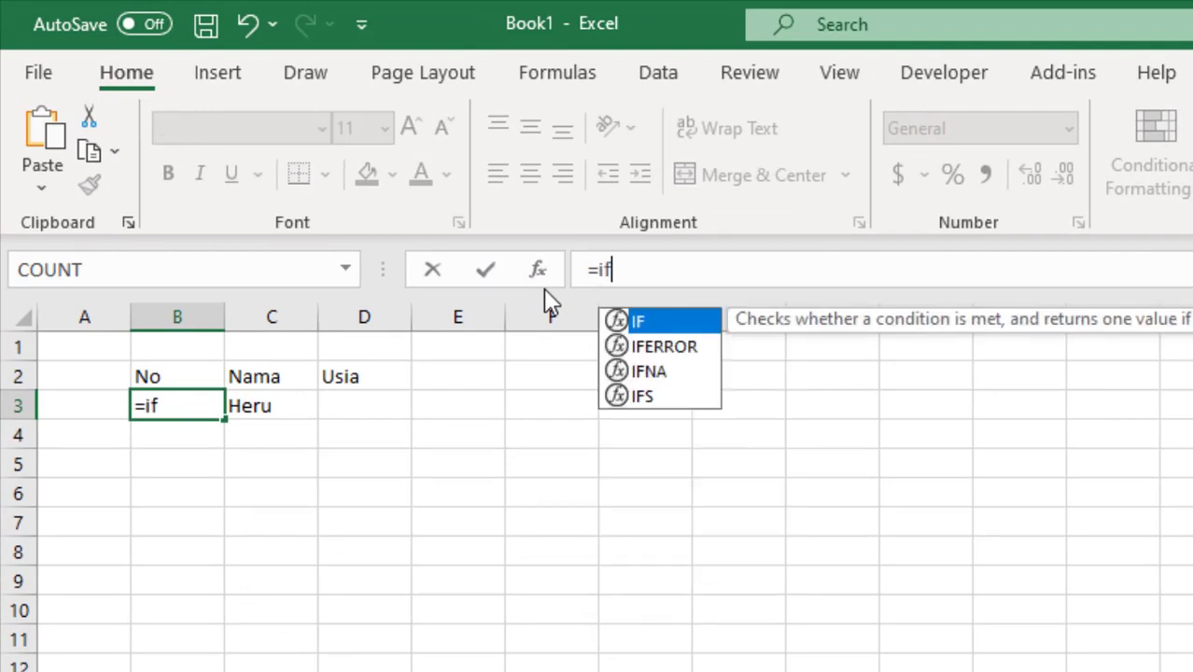
text(()
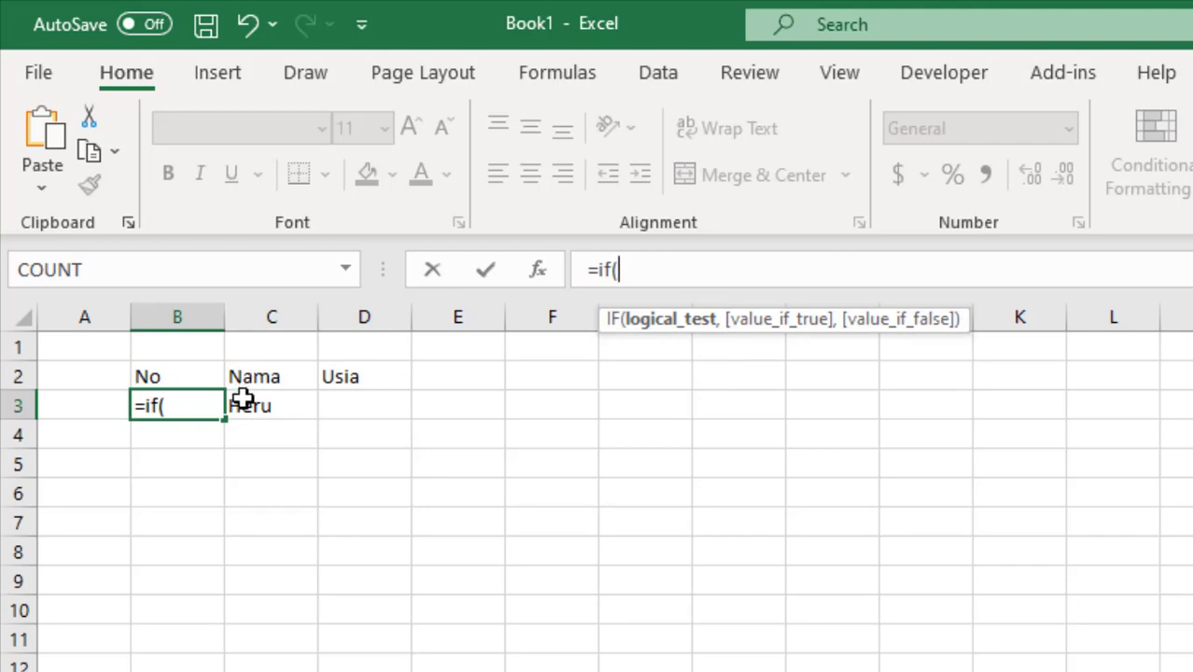
click(243, 400)
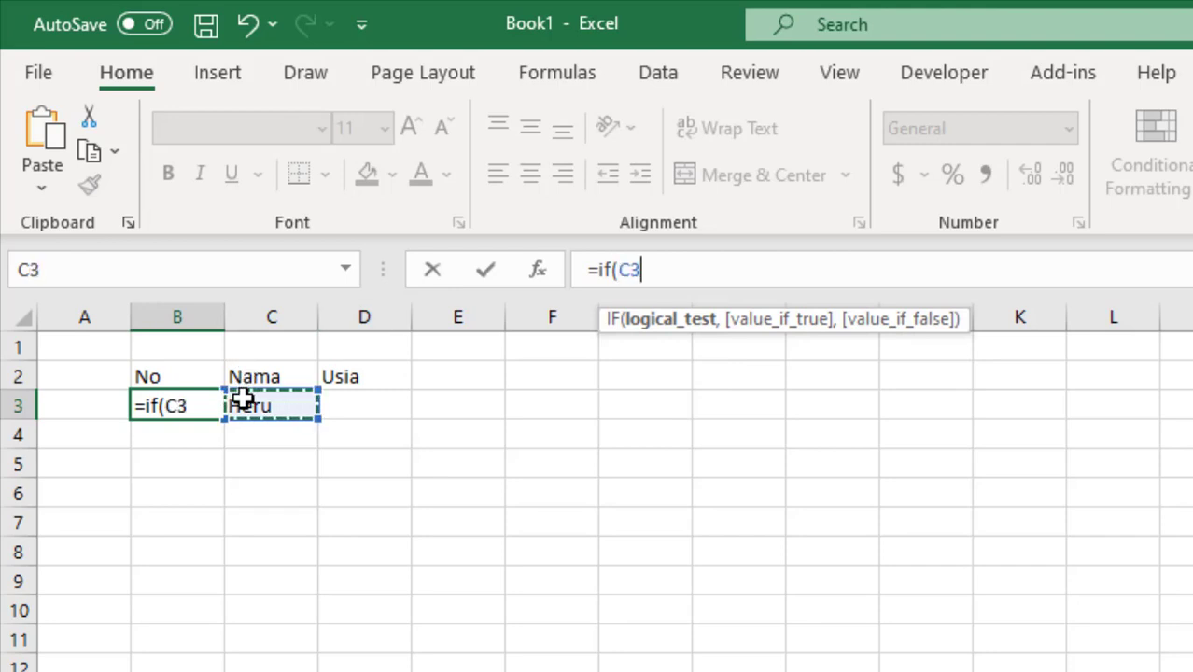
text(<>)
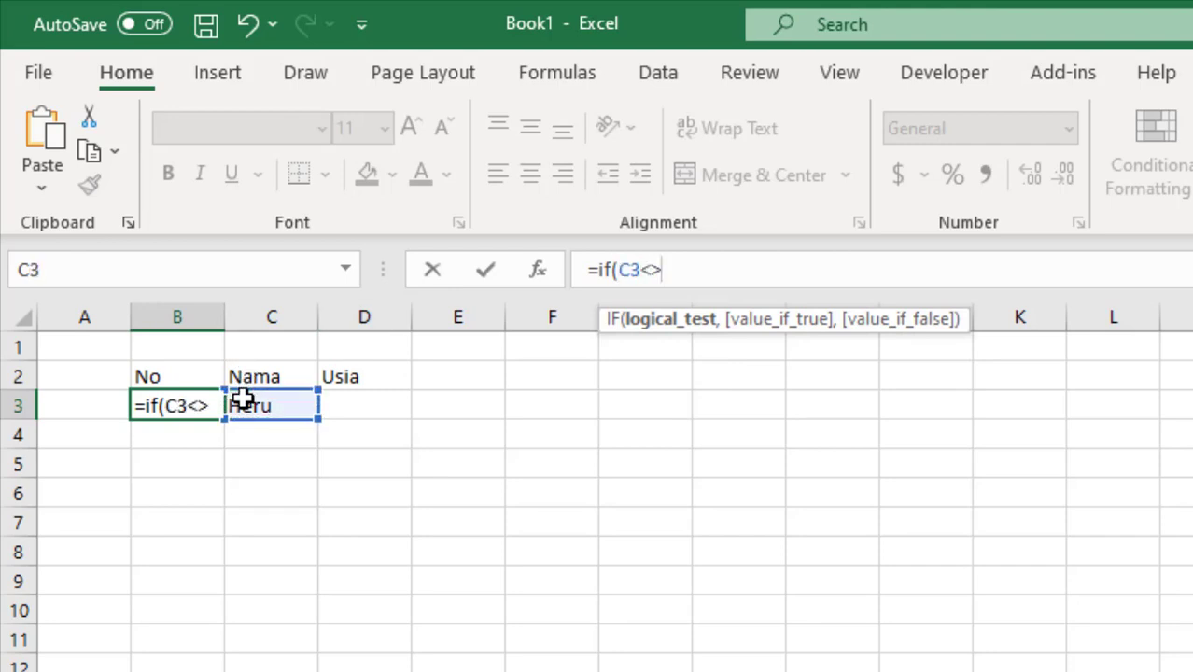
text("",)
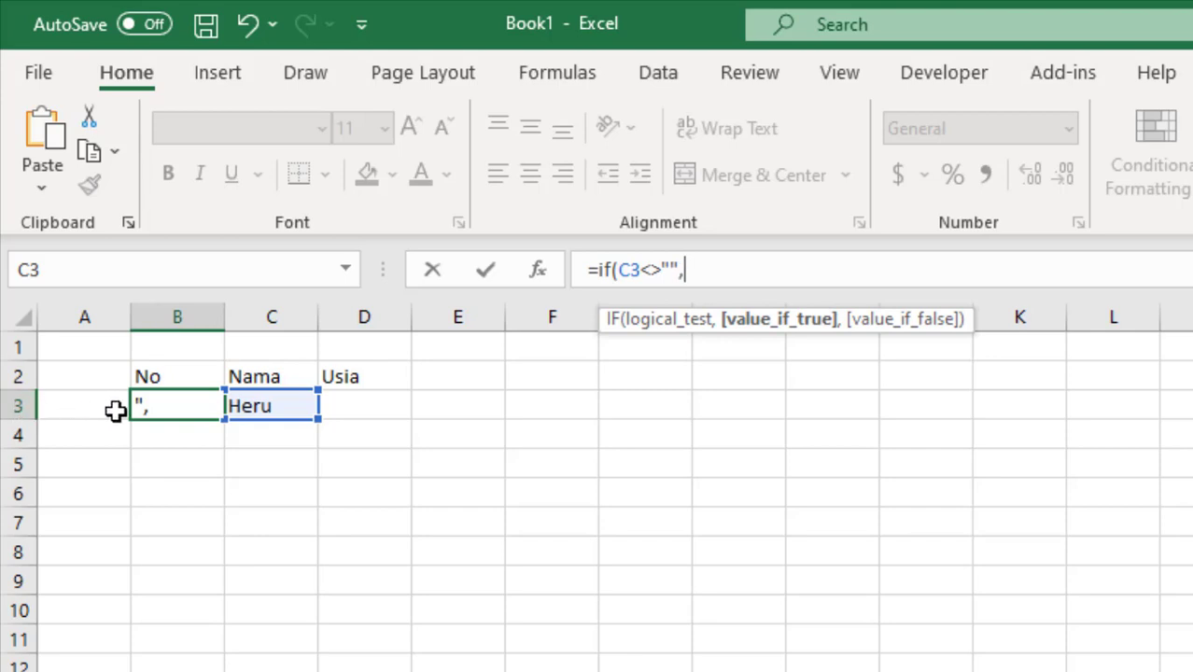
text(row()-)
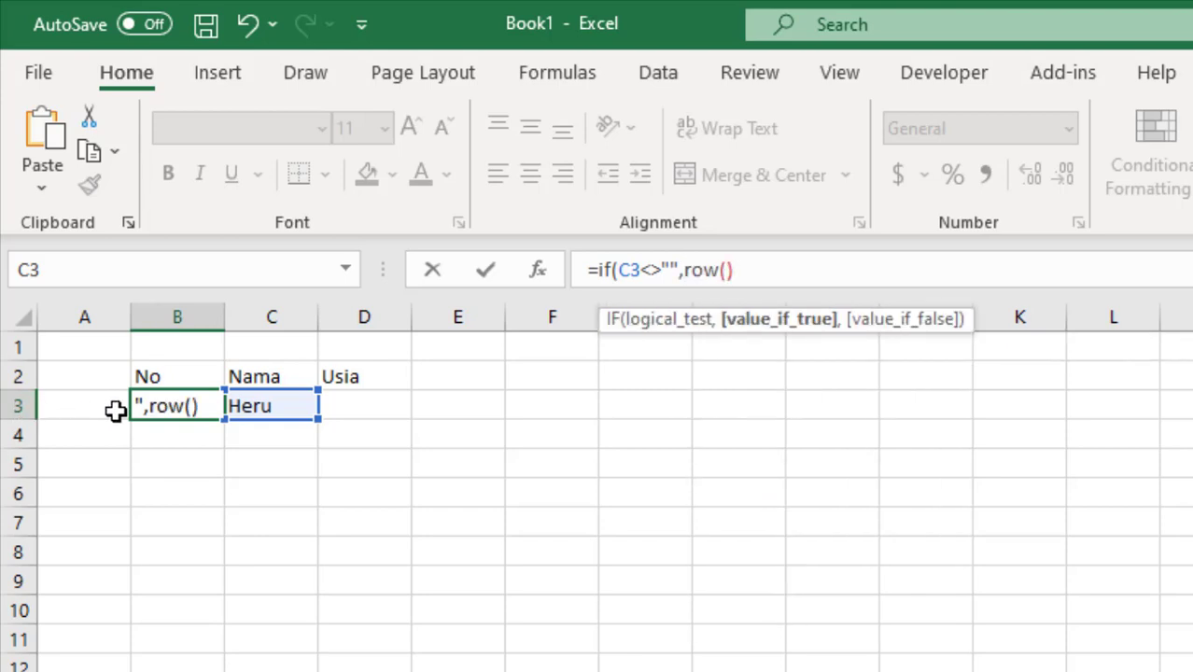
text(2)
text(,)
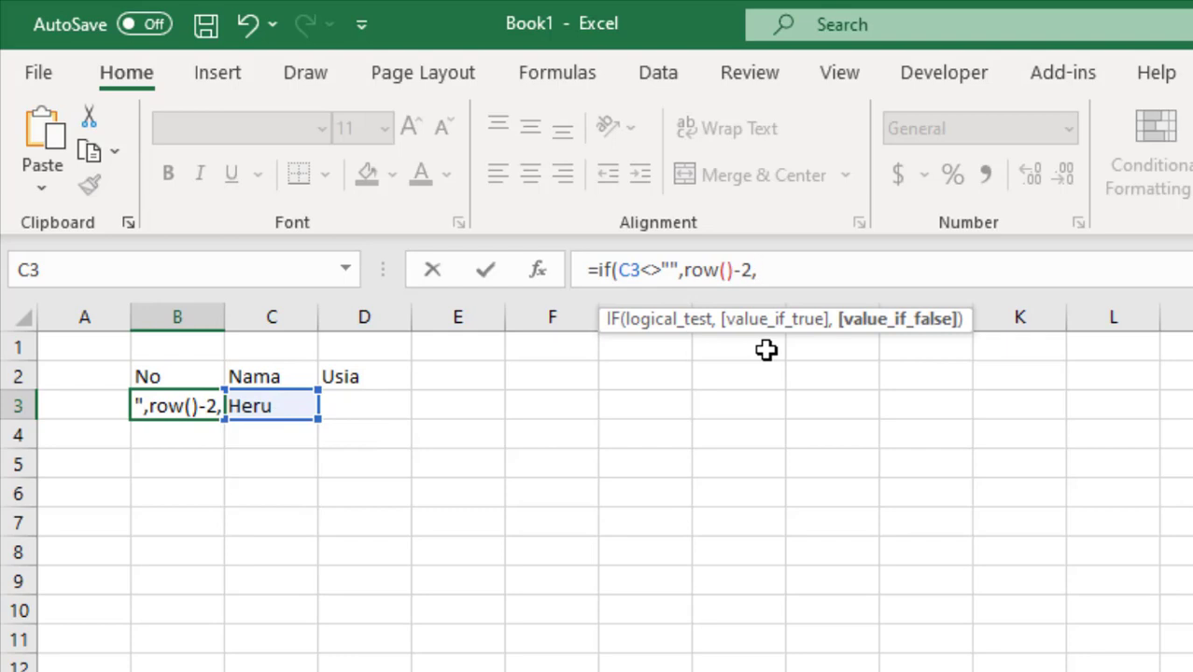
text("")
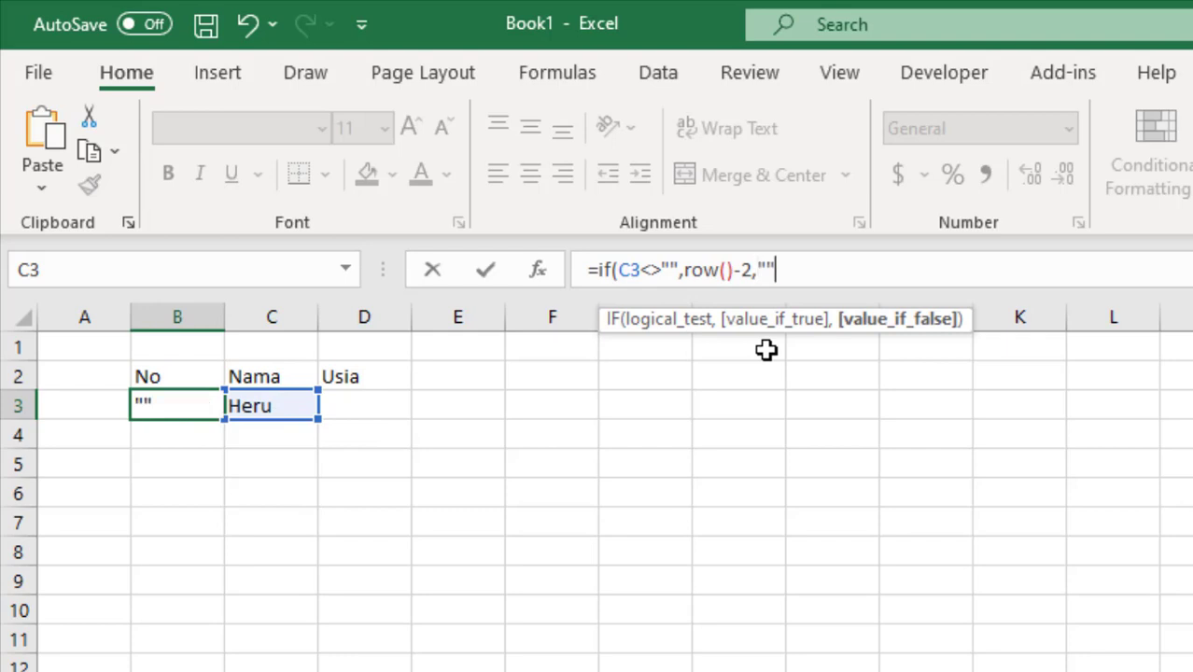
text())
key(Return)
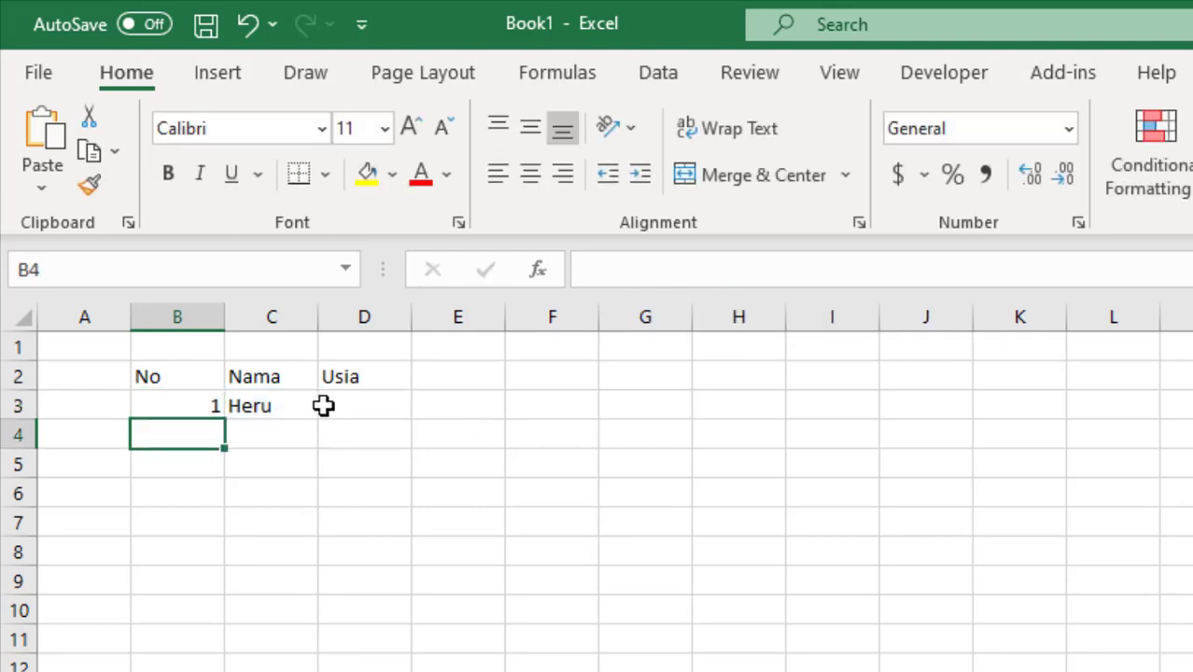
click(295, 405)
Clear the name in C3 to test the blank result, and fill B3's formula down column B
key(Delete)
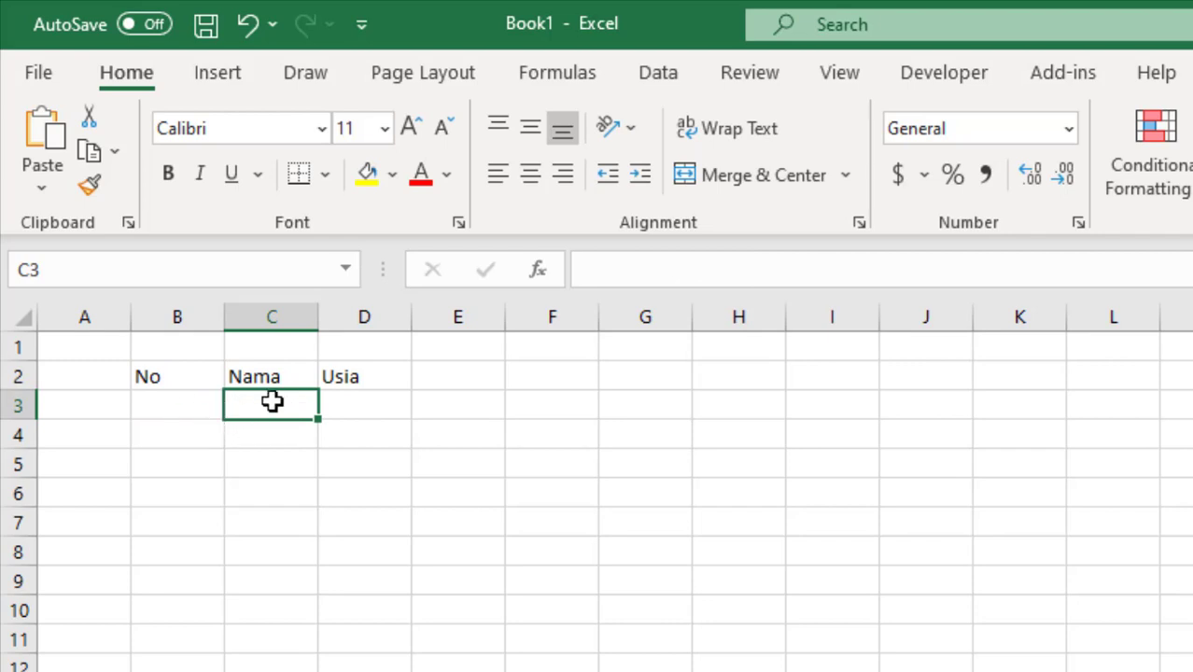
click(213, 401)
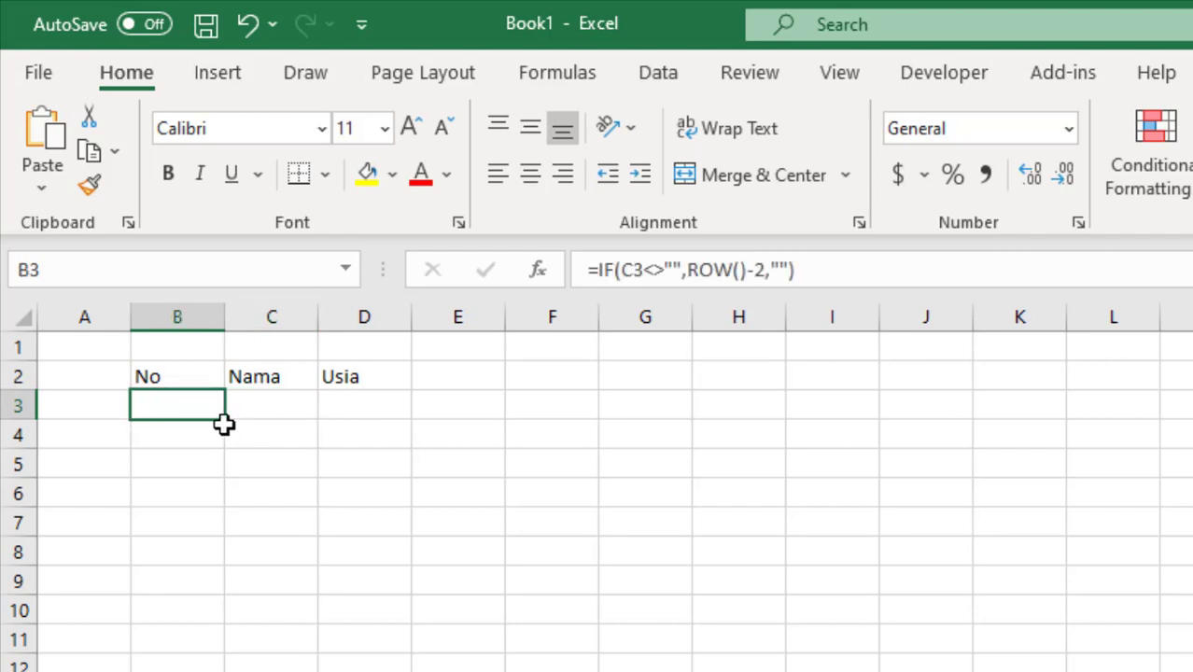
drag(224, 422, 191, 668)
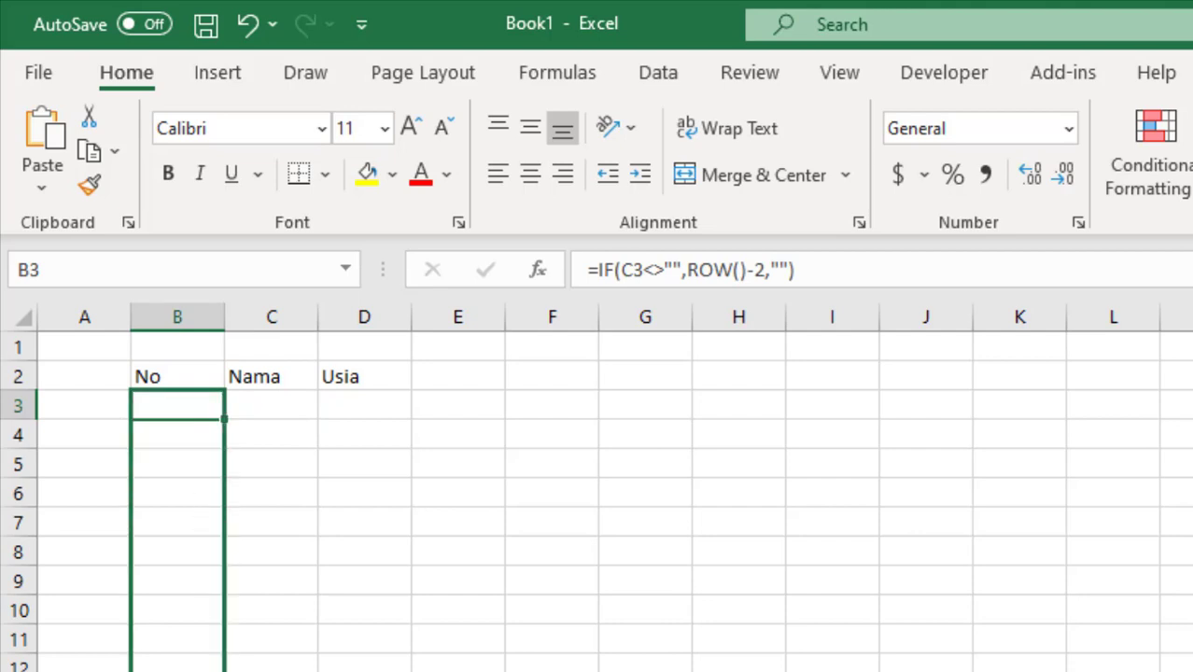
Enter three names, including Monas and excel, in C3:C5 so B3:B5 number 1, 2, 3
click(281, 409)
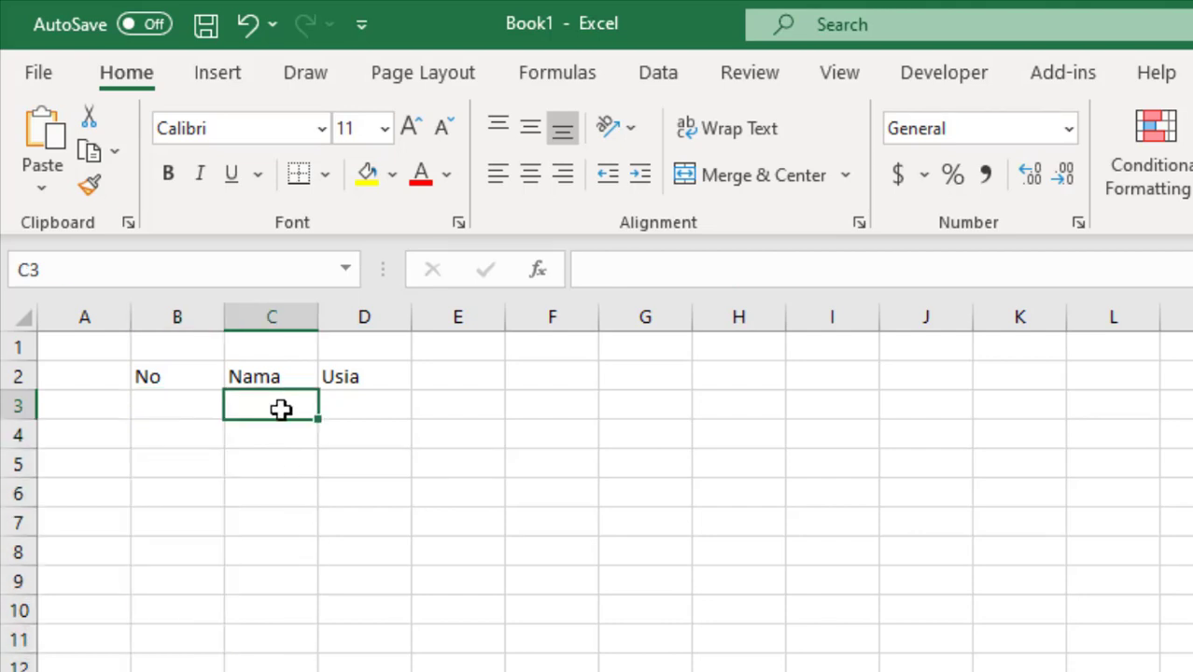
text(Heru)
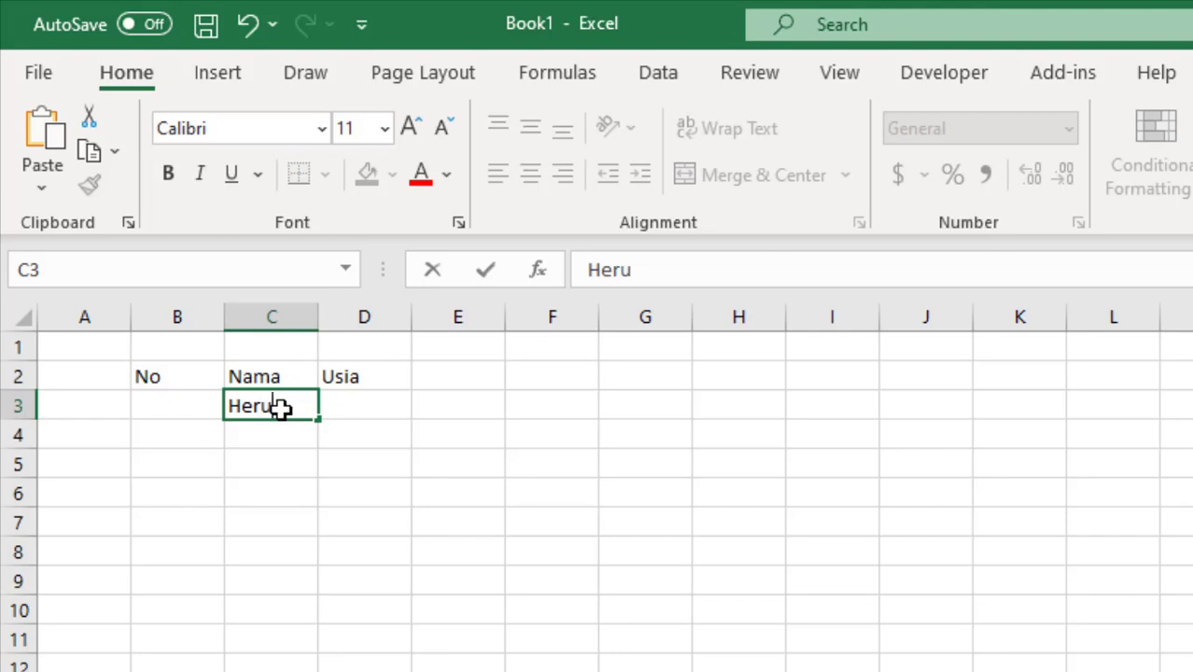
key(Return)
text(Monas)
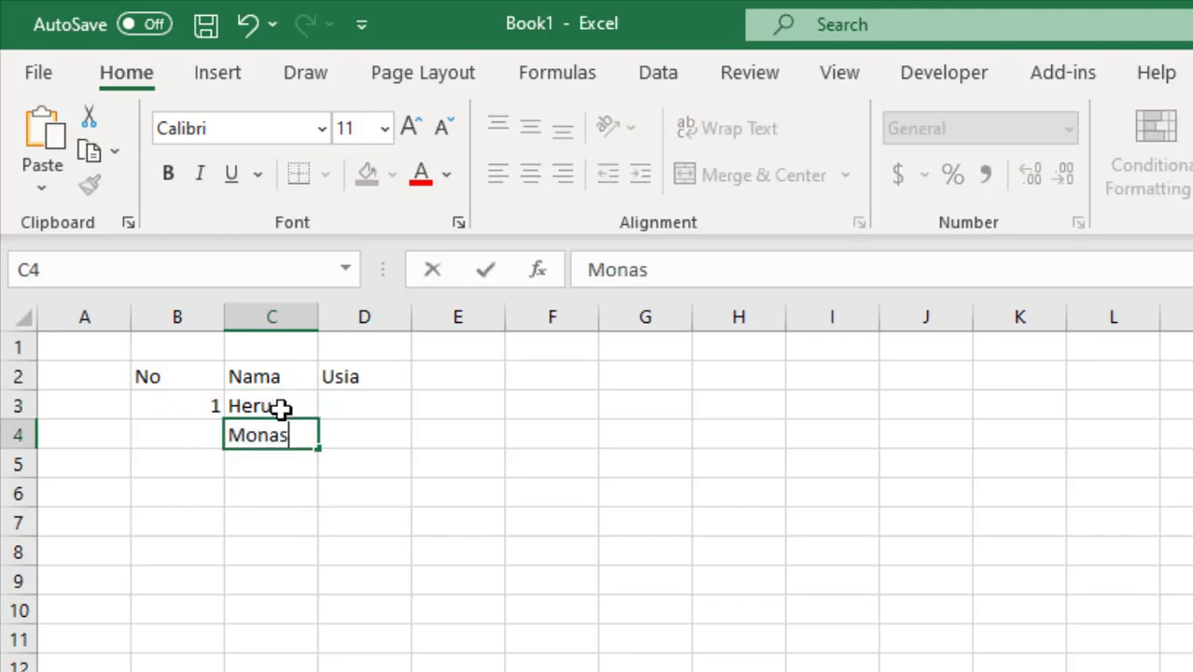
key(Return)
text(ex)
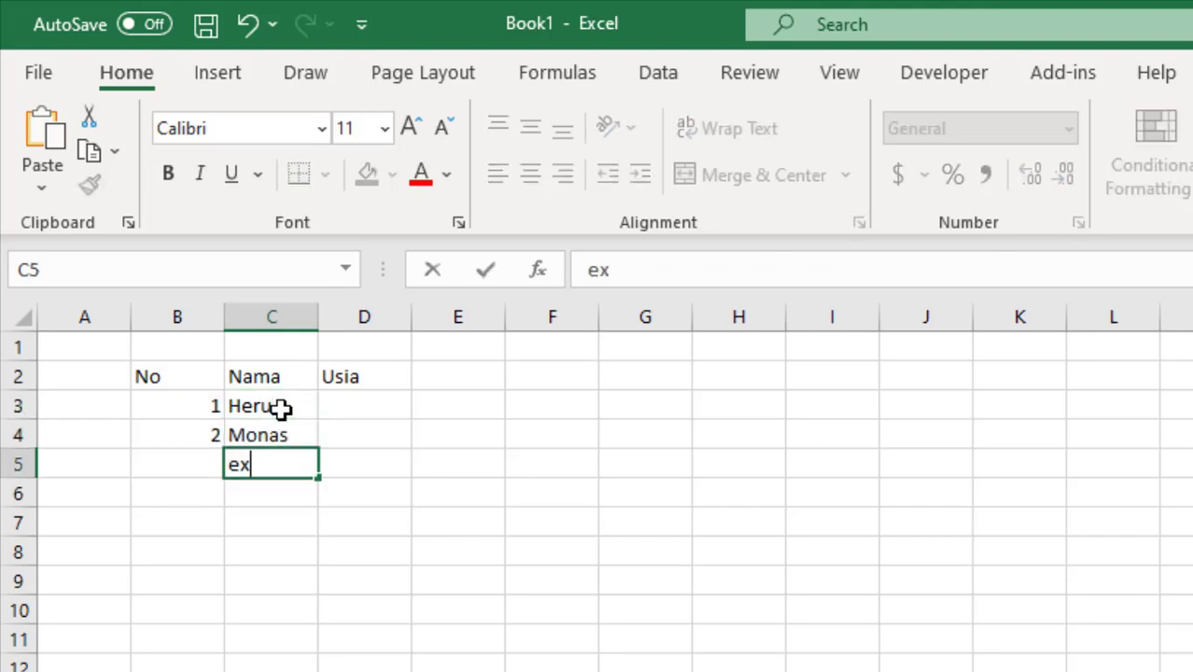
text(cel)
key(Return)
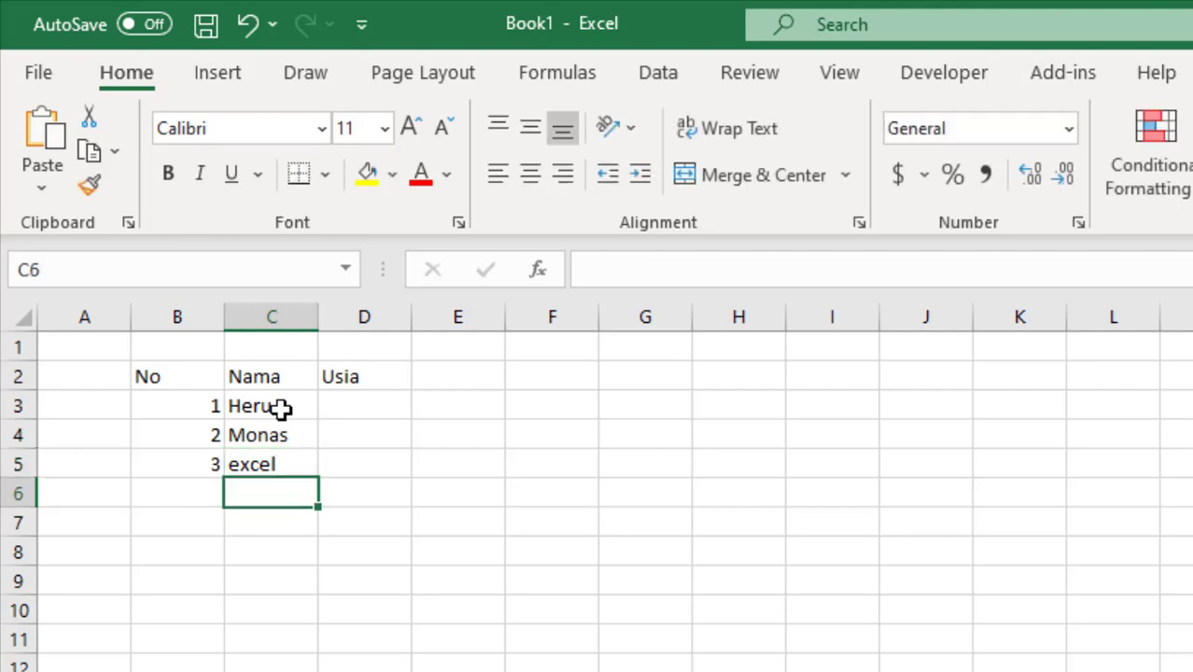
Narrow column B to width 5 and review B3's formula against row 3's name and age
drag(224, 328, 188, 349)
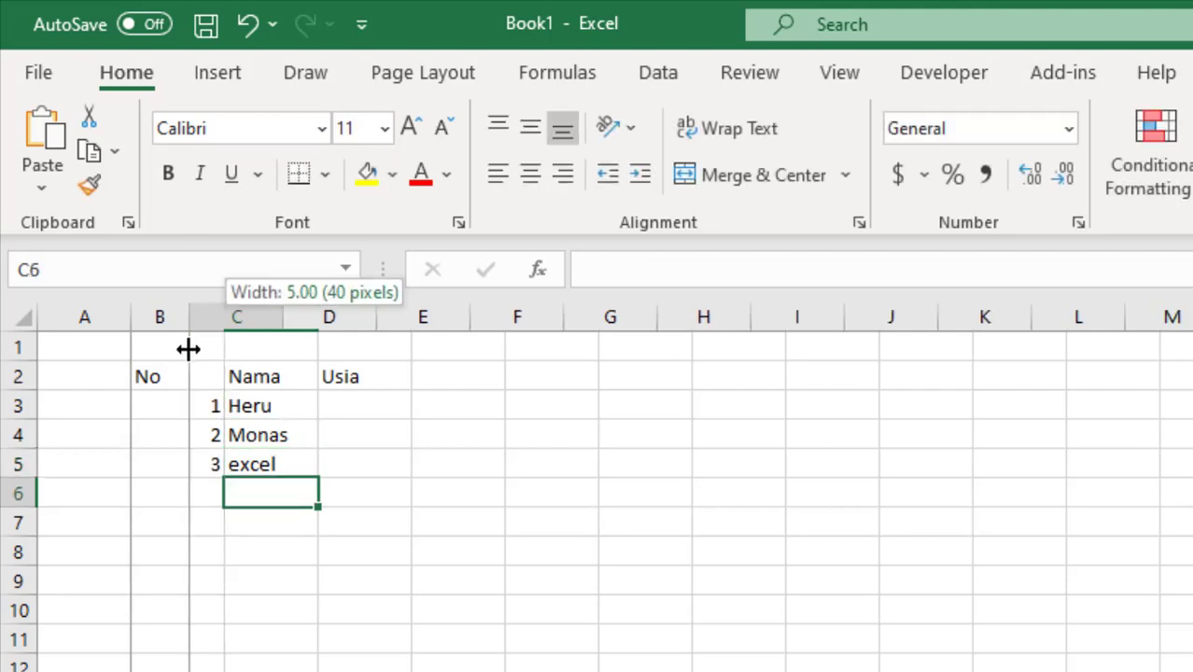
click(348, 418)
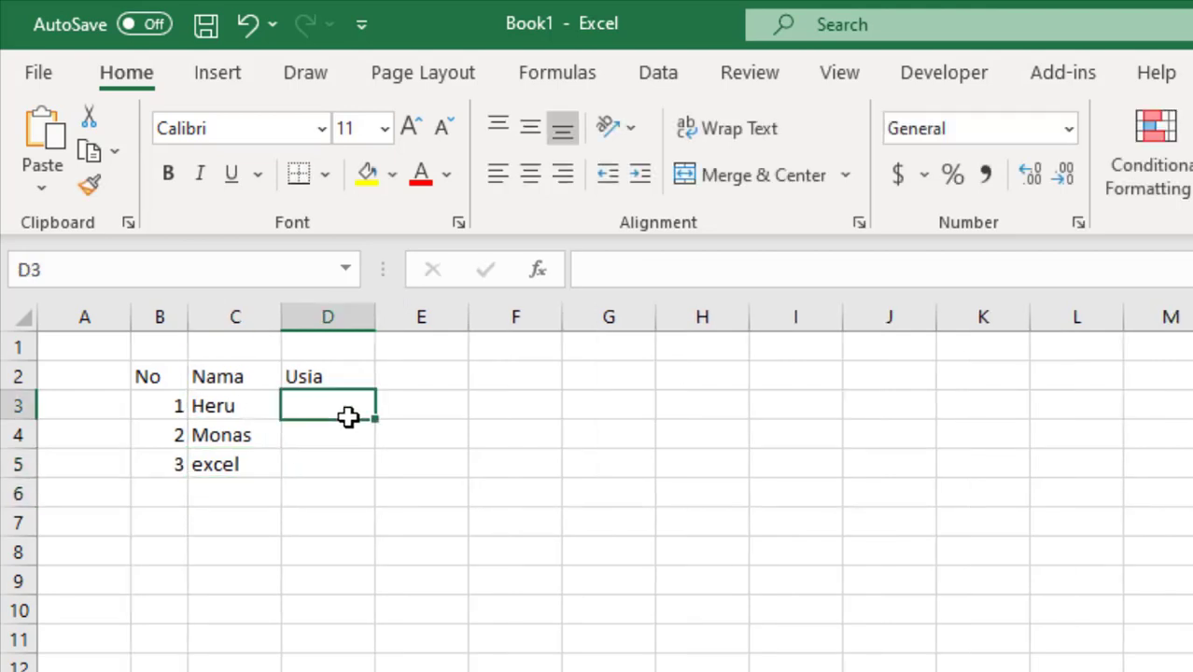
click(250, 407)
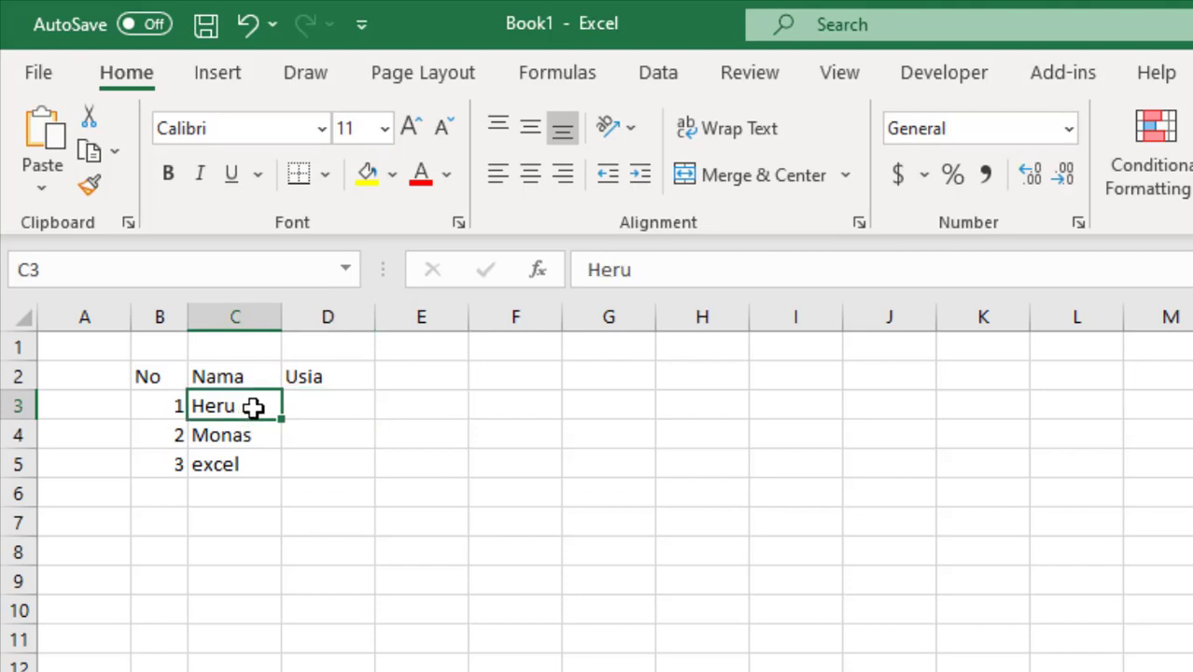
click(328, 401)
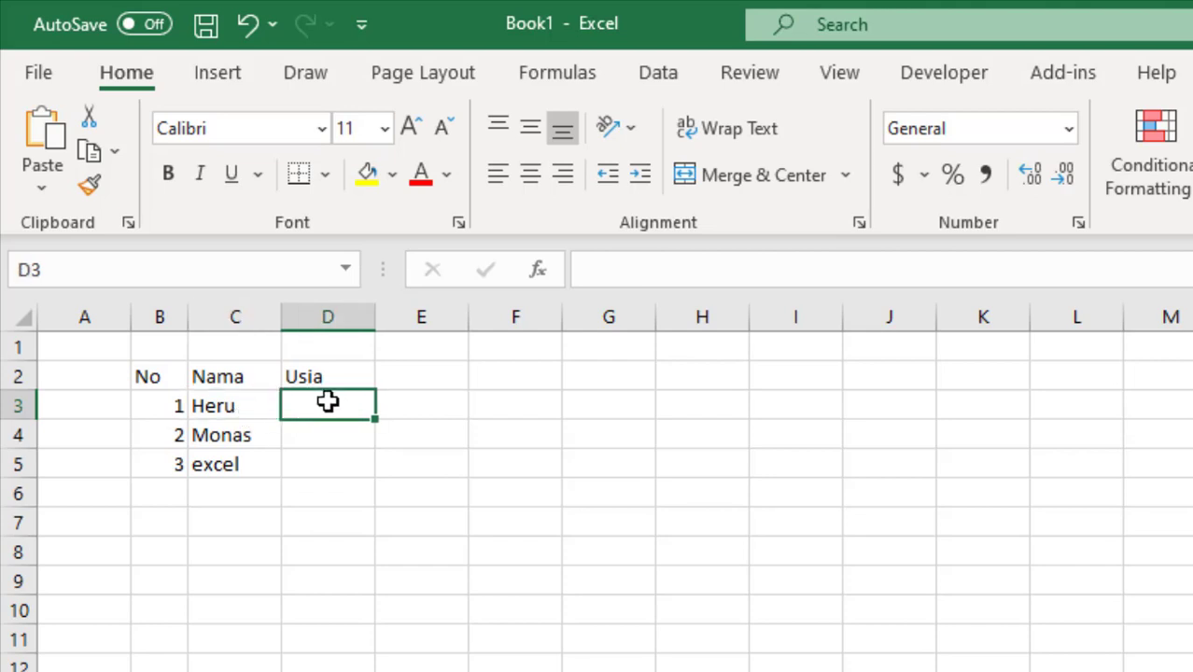
click(173, 407)
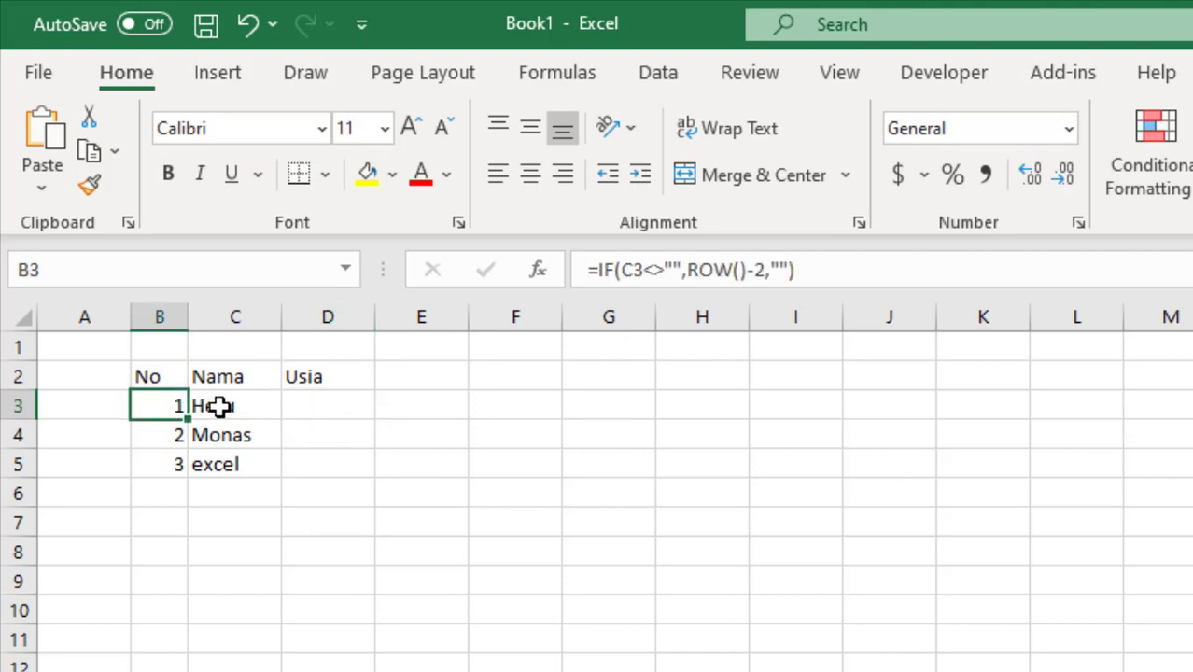
drag(240, 405, 299, 404)
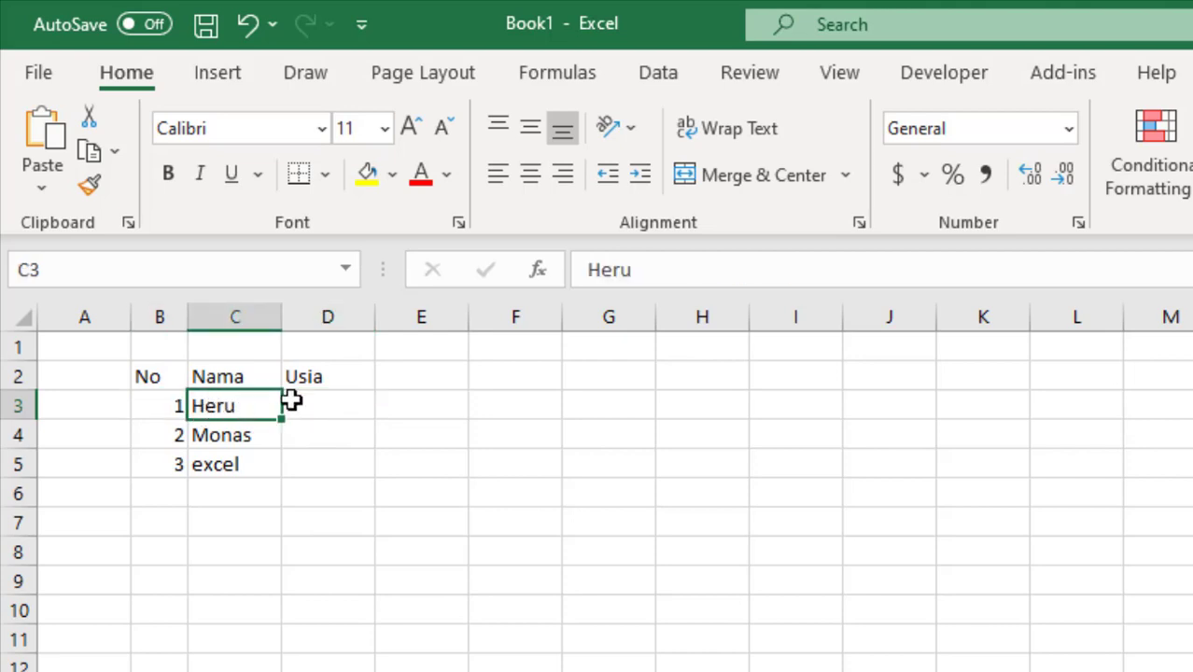
click(165, 405)
click(257, 413)
click(168, 405)
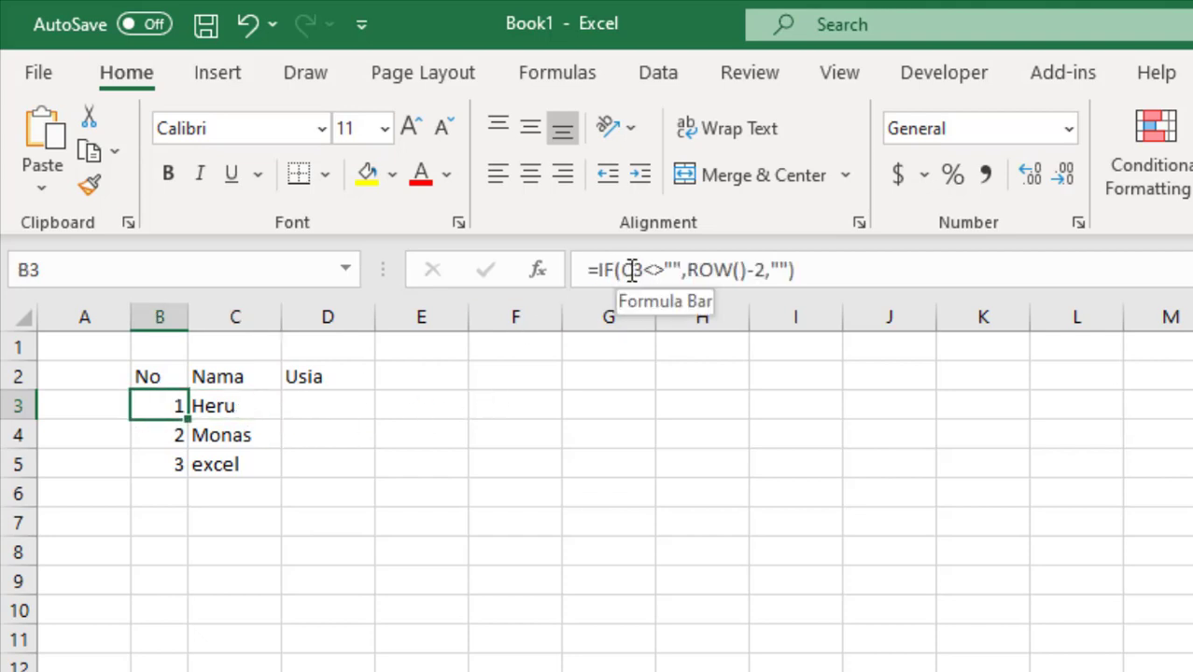
Change B3 to =IF(AND(C3<>"",D3<>""),ROW()-2,"") so it also requires an age
drag(631, 272, 686, 272)
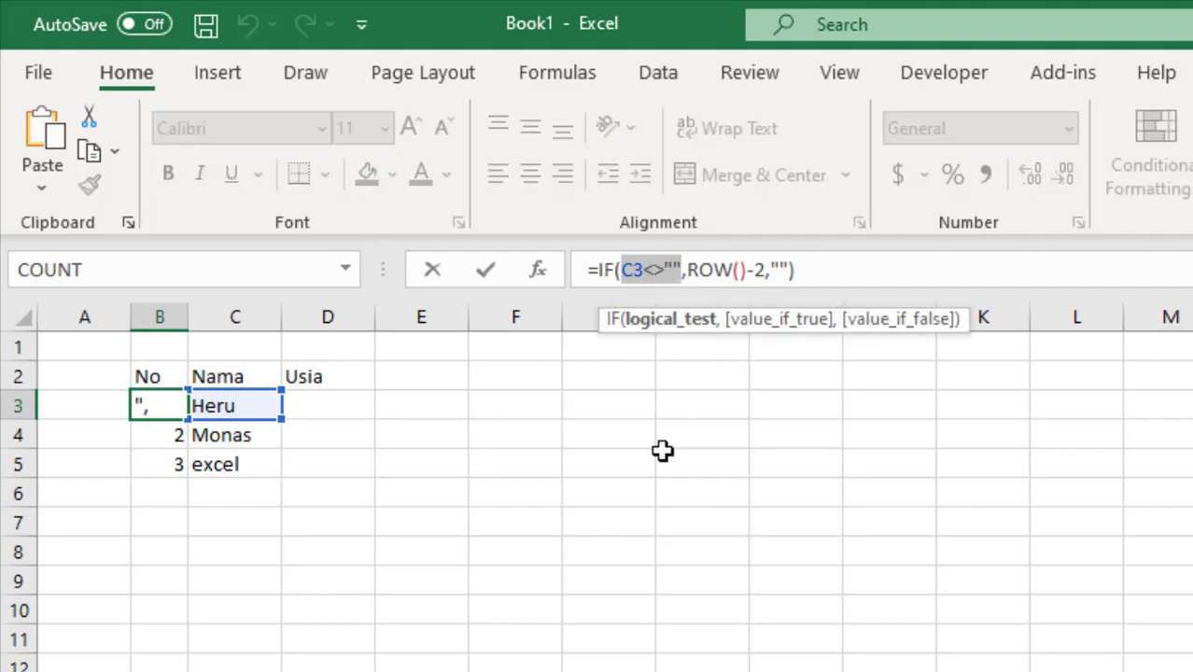
key(Escape)
click(632, 271)
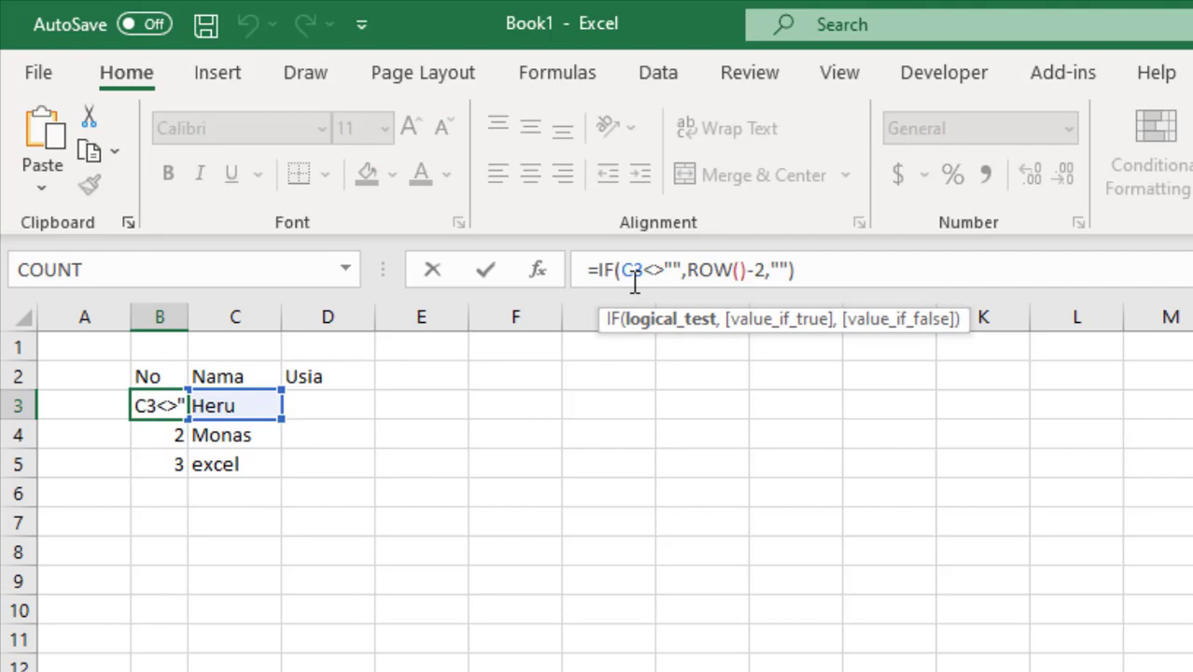
text(and)
key(Escape)
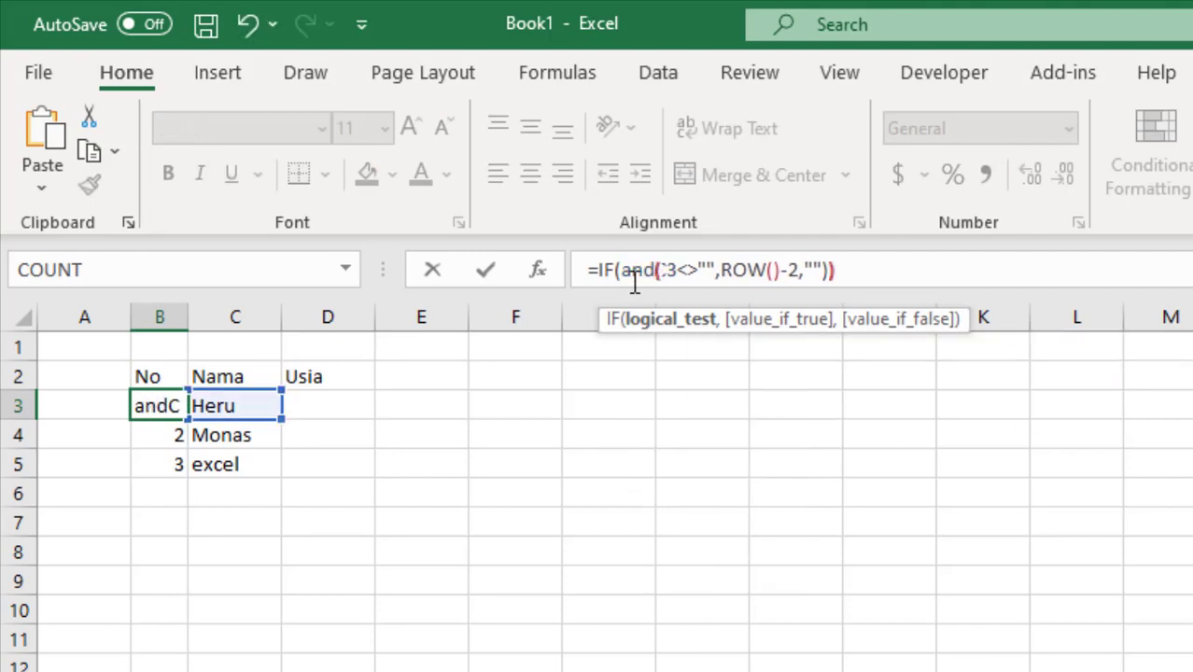
text(()
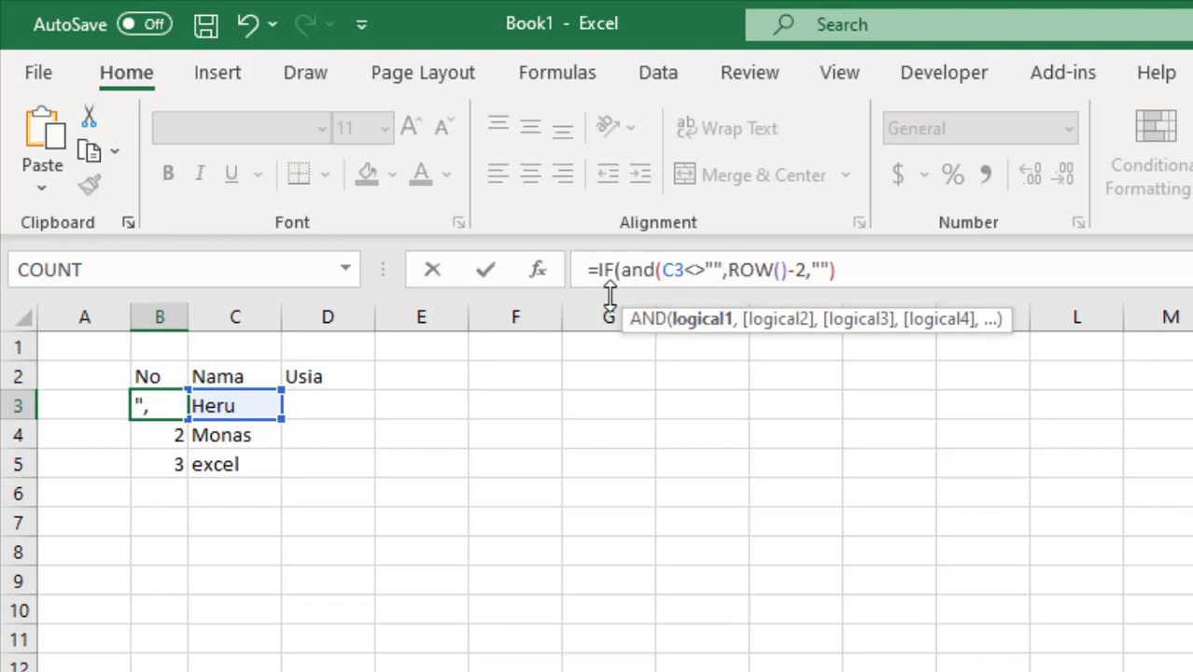
text(,)
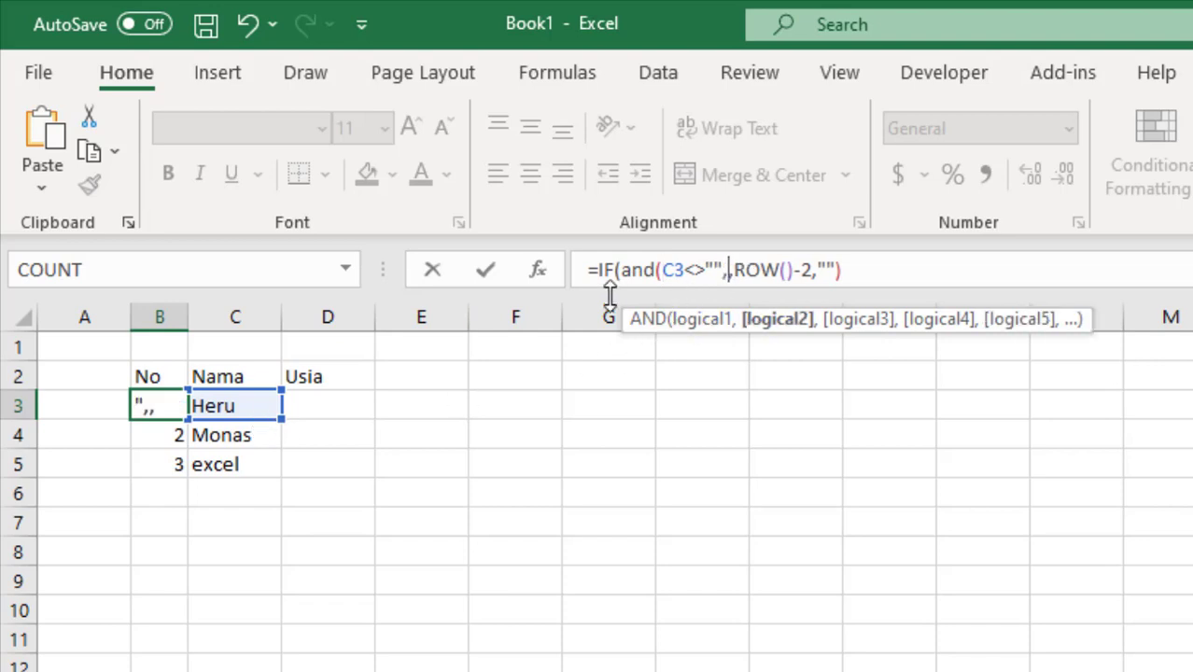
click(317, 406)
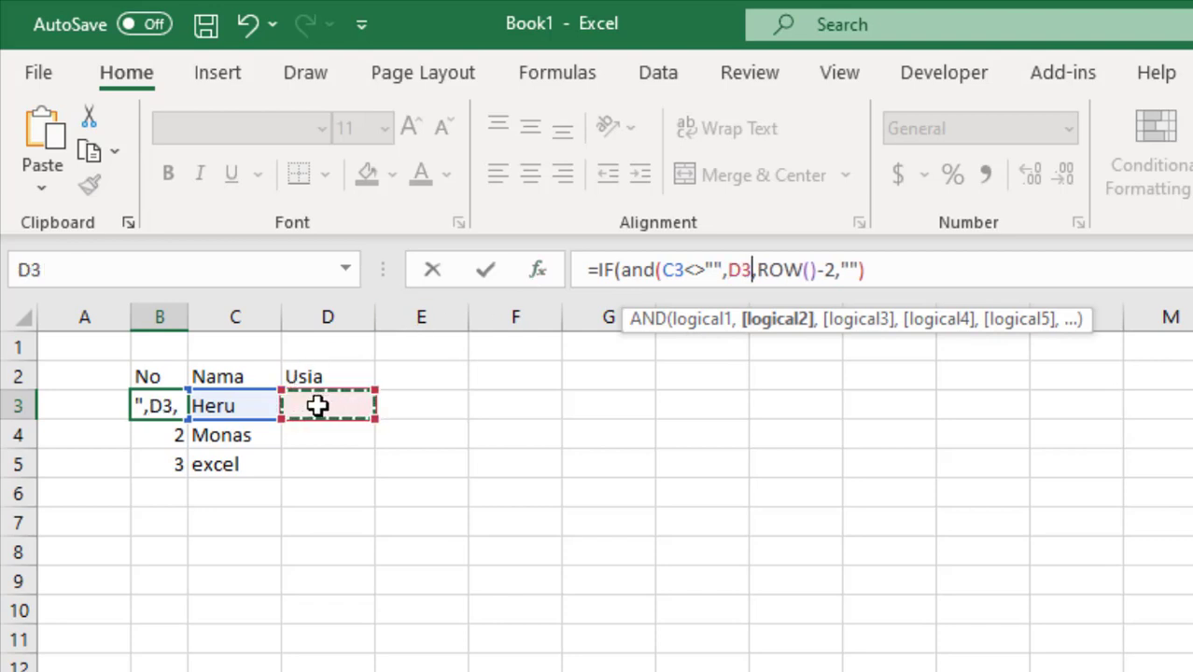
text(<>"")
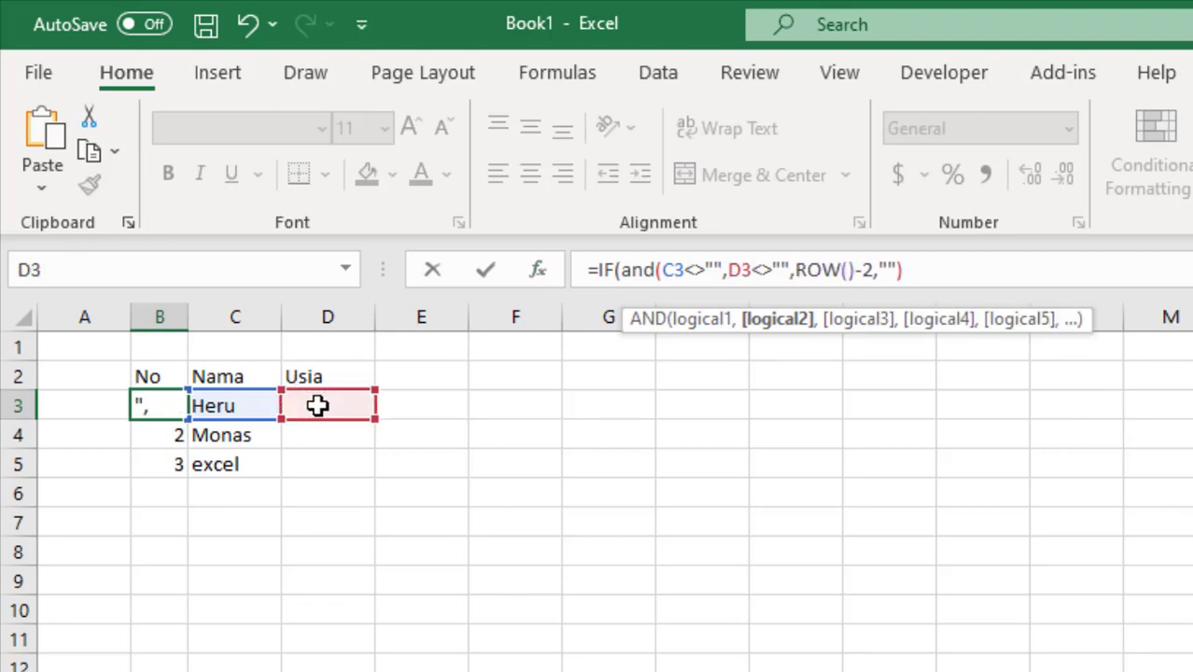
text())
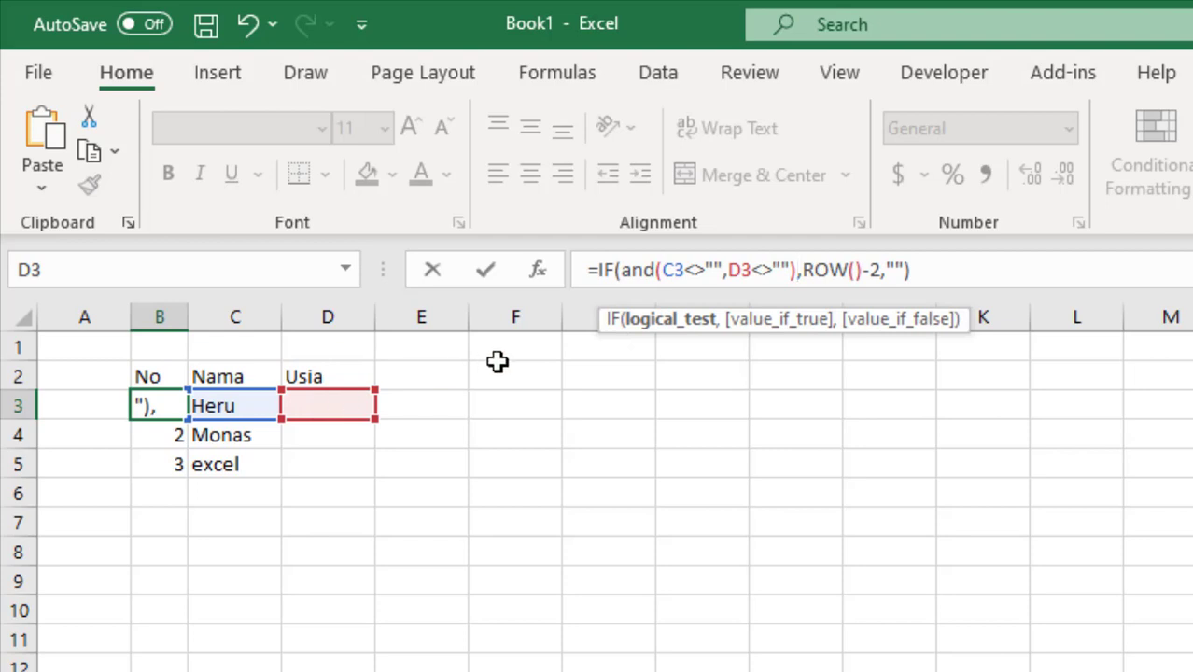
key(Return)
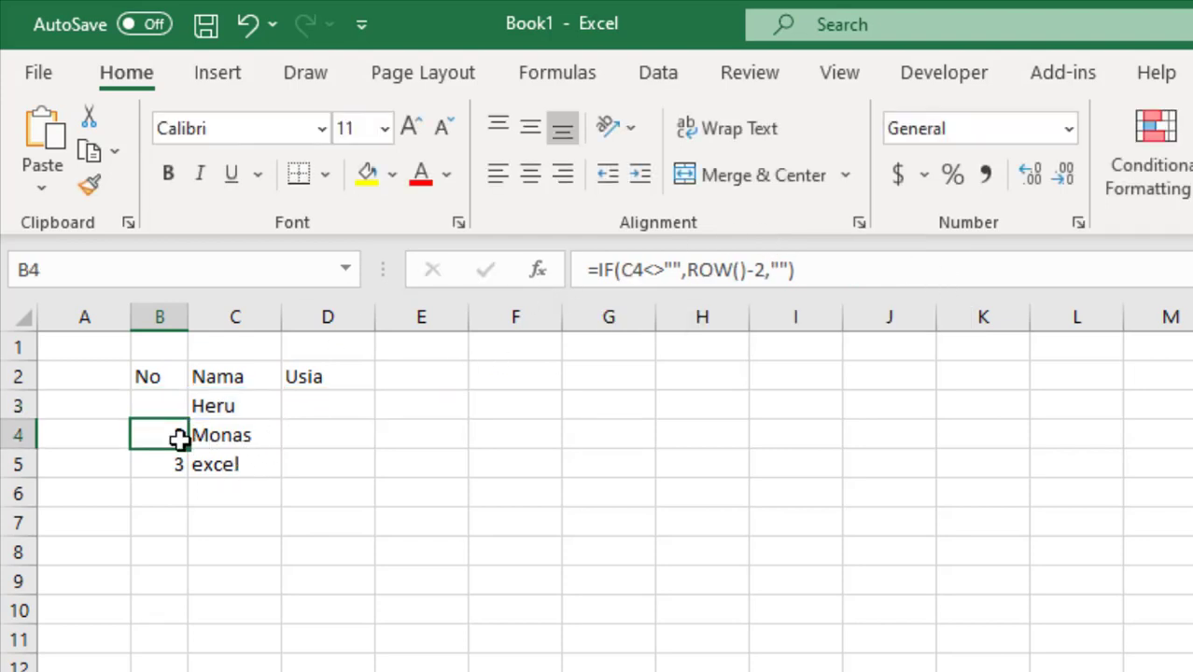
Clear the old entries in rows 4–5 and re-enter Monas in C4
mouse_move(173, 434)
mouse_down()
mouse_move(256, 482)
mouse_move(255, 495)
mouse_up()
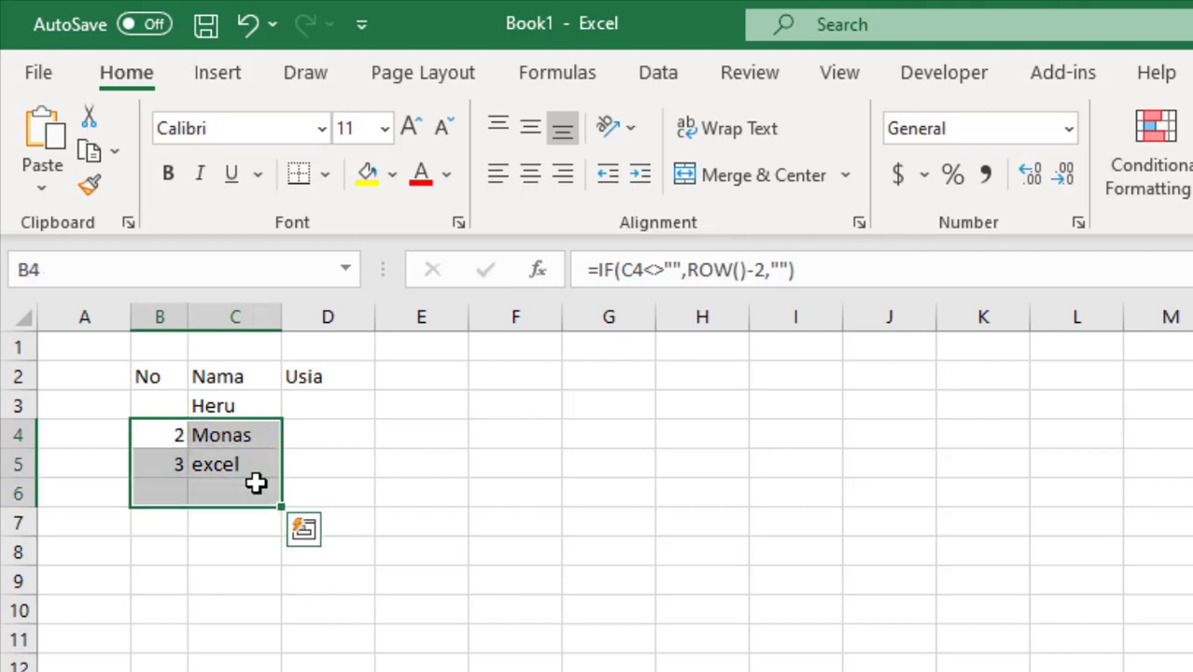
drag(241, 439, 250, 460)
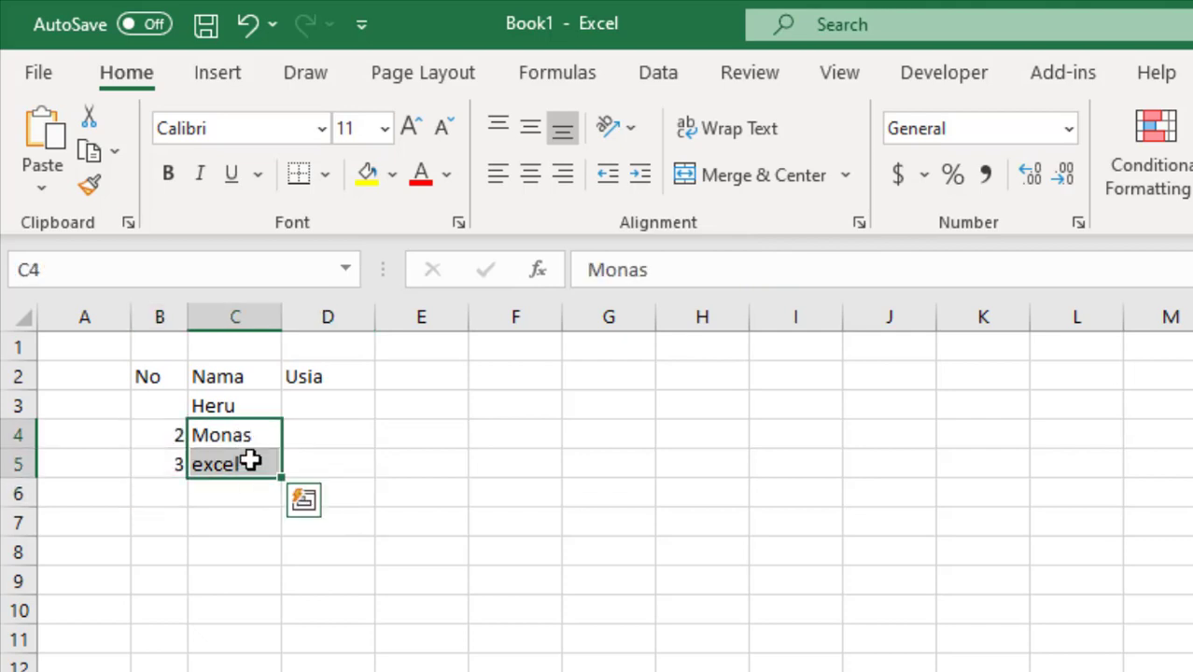
key(Delete)
click(319, 407)
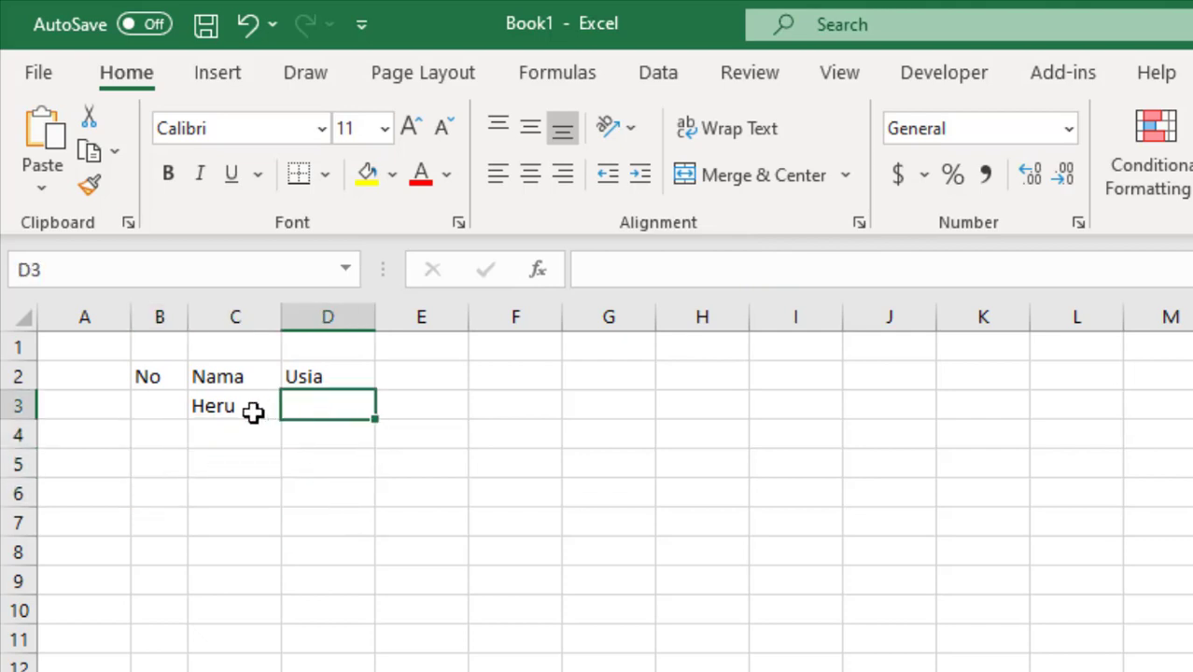
click(253, 412)
click(253, 440)
text(Monas)
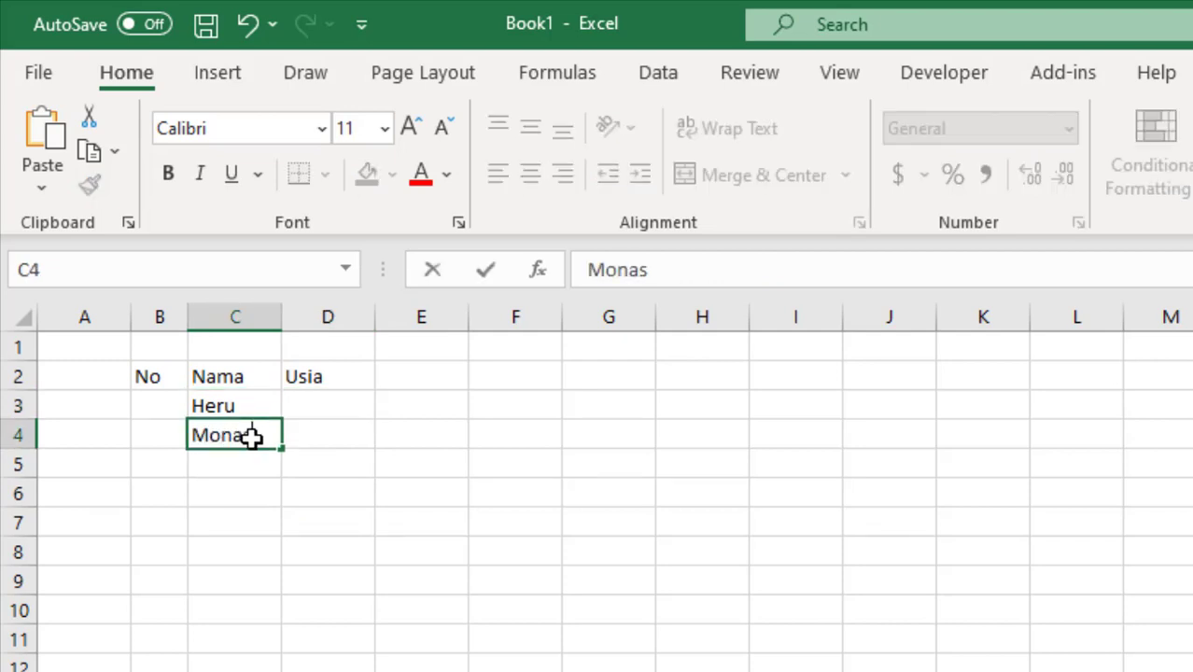
click(298, 471)
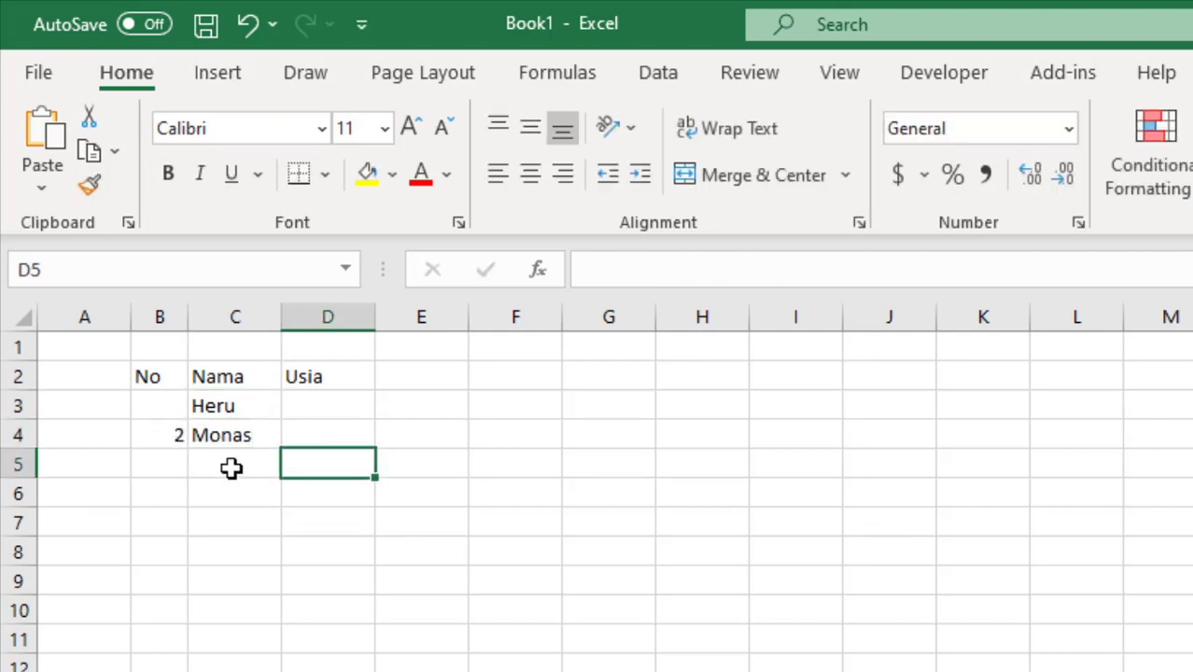
Fill the AND-based No formula from B3 down to B12
click(174, 409)
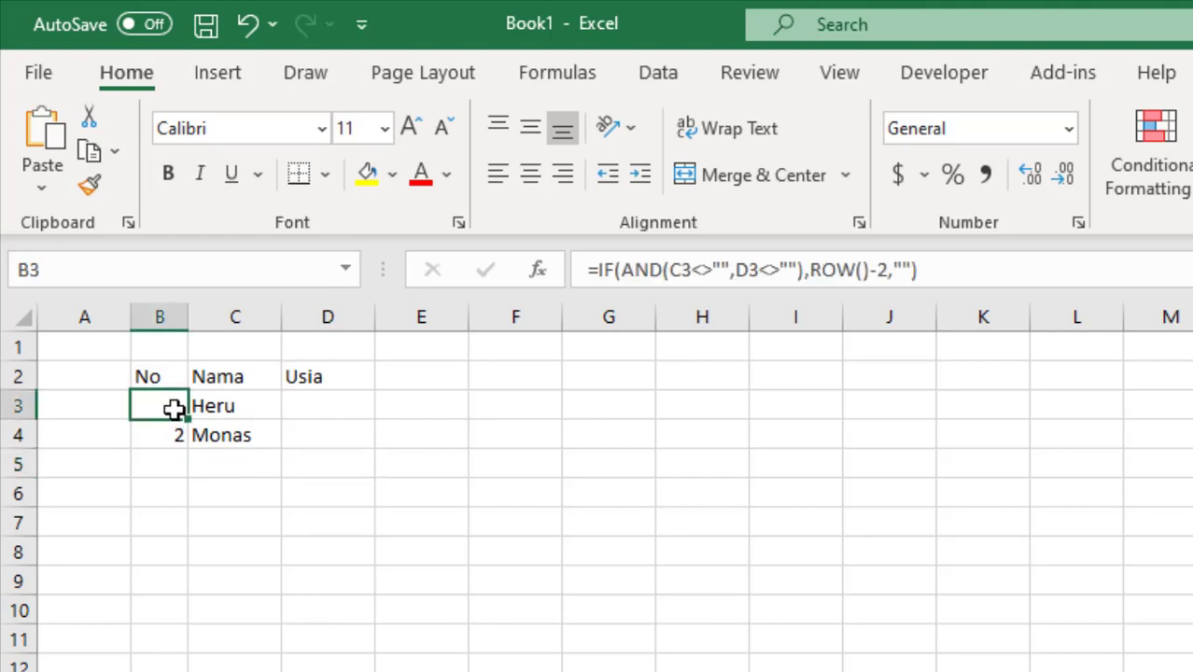
drag(187, 420, 159, 668)
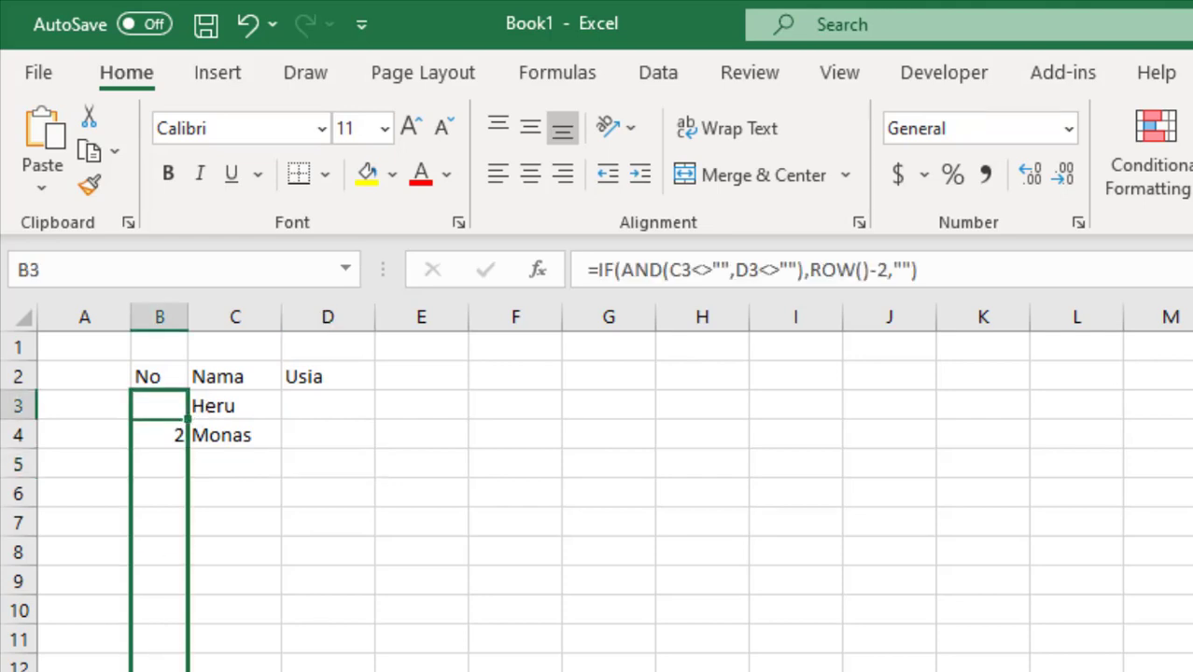
click(294, 552)
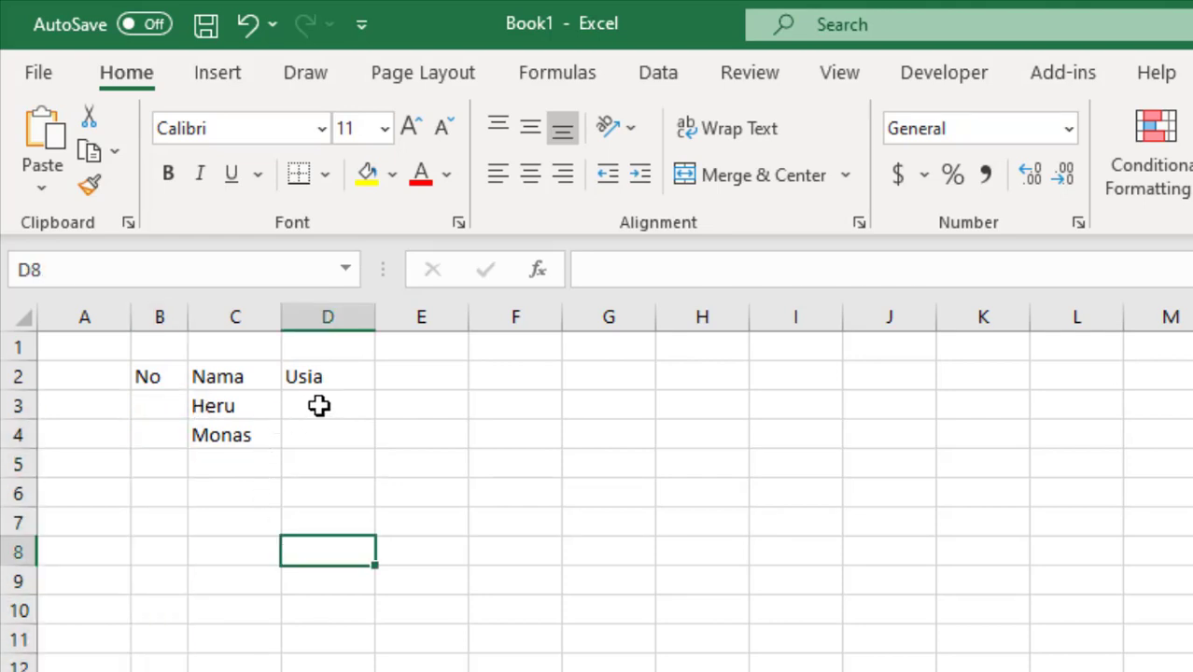
click(320, 405)
Re-enter the first name in C3 with age 50, and give Monas age 67
click(241, 415)
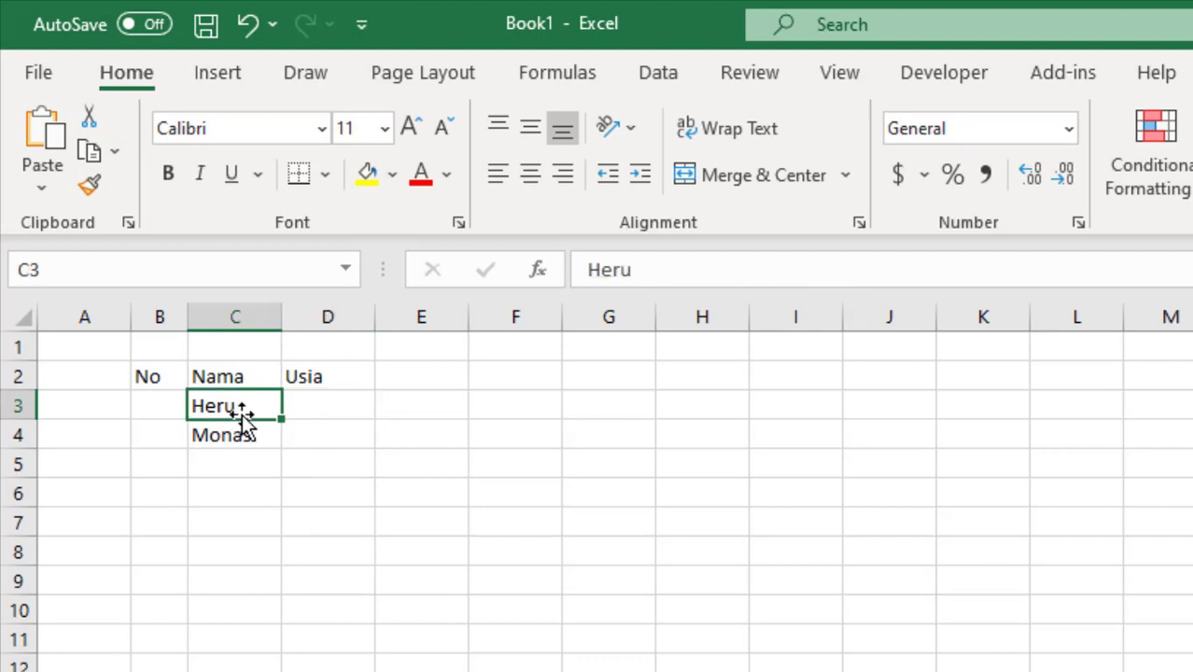
text(Heru)
key(Tab)
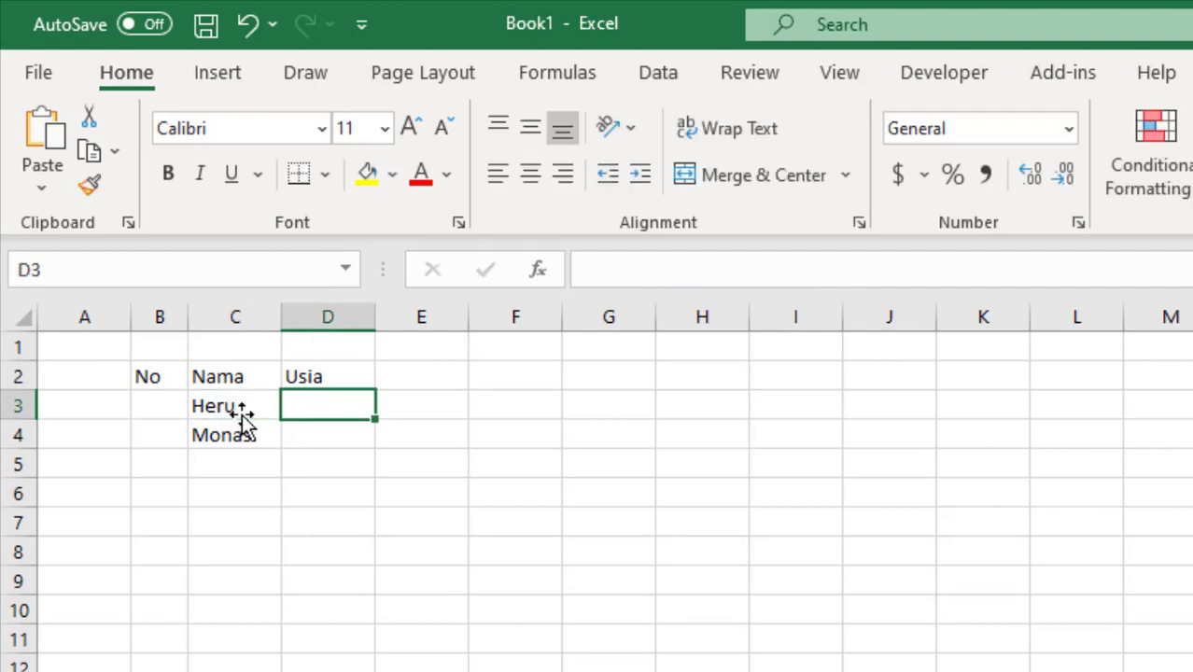
text(50)
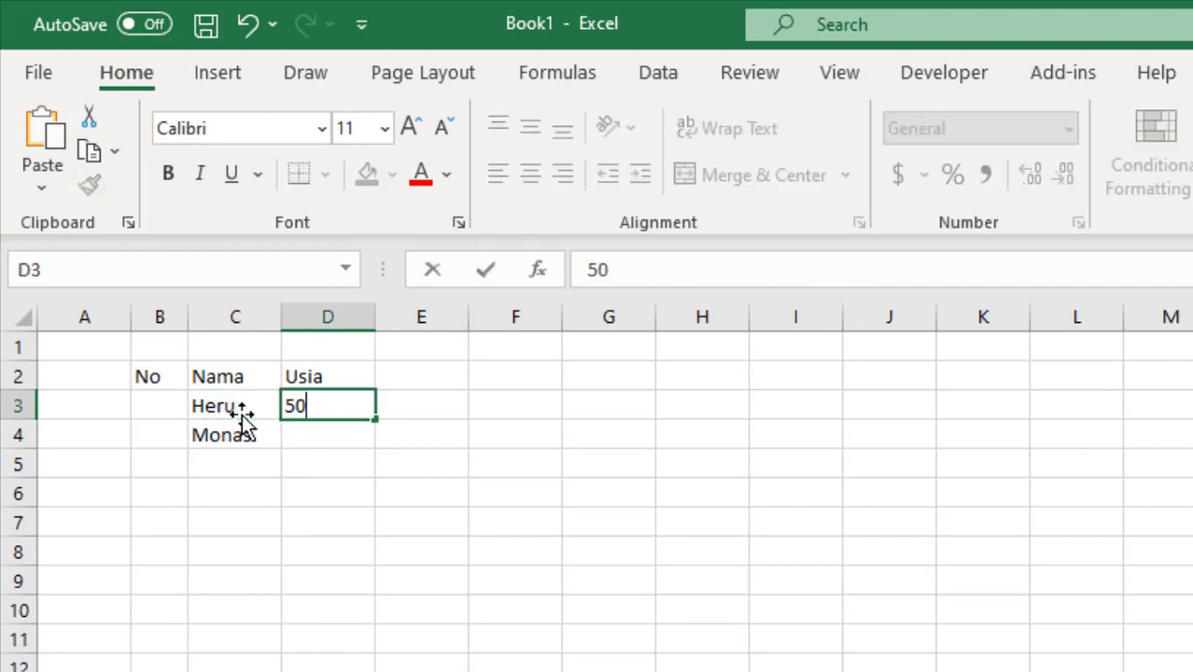
key(Return)
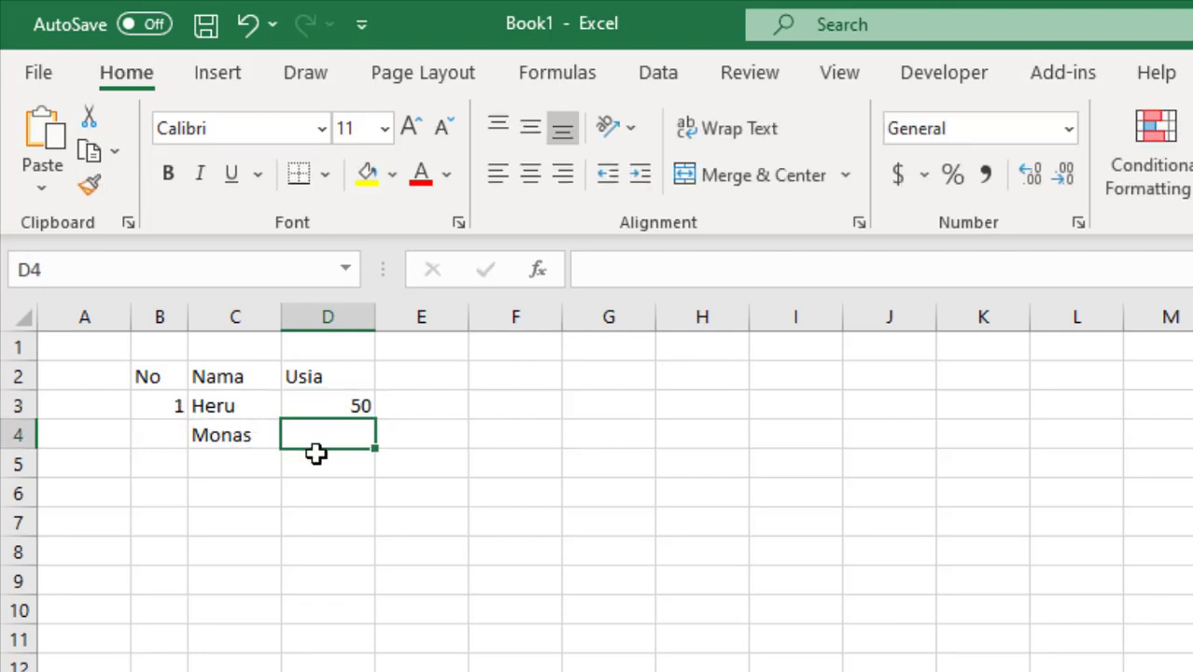
text(67)
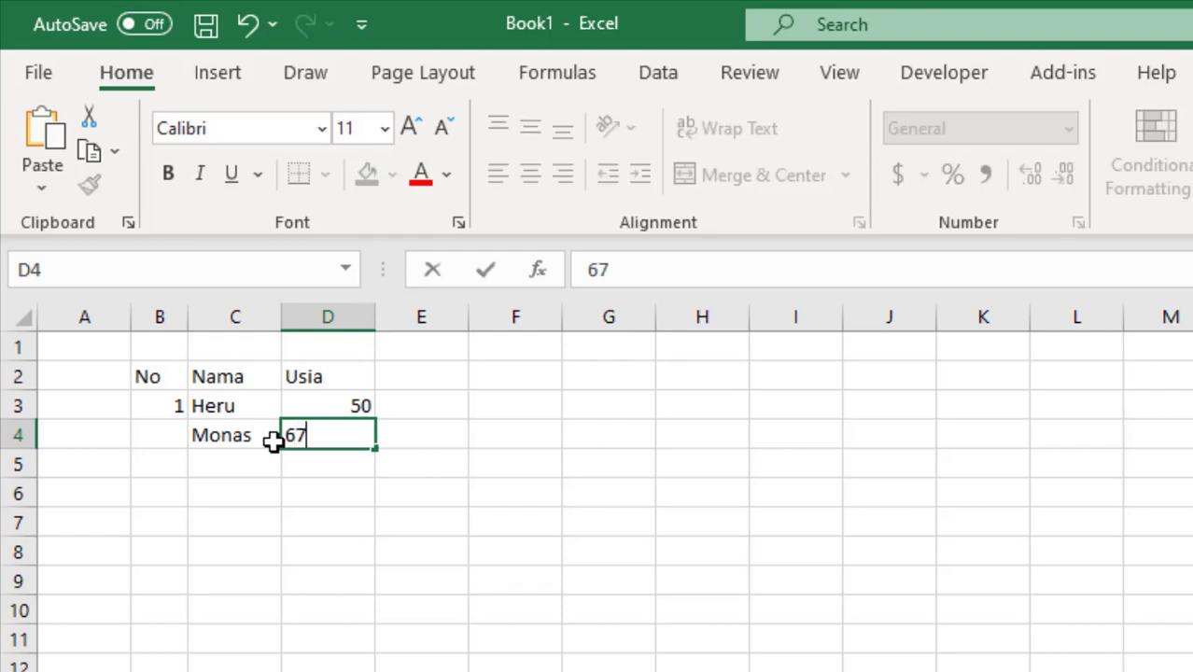
key(Return)
Add Excel in C5 with age 11, then review B3's numbering formula
click(239, 478)
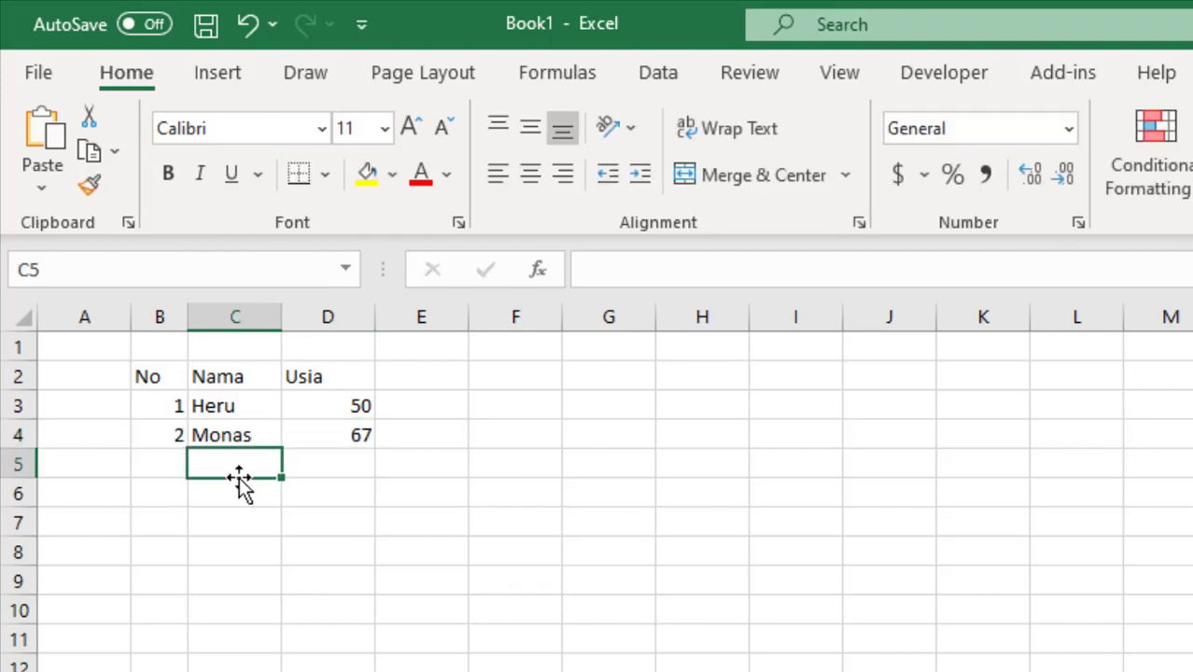
double_click(239, 477)
text(Exce)
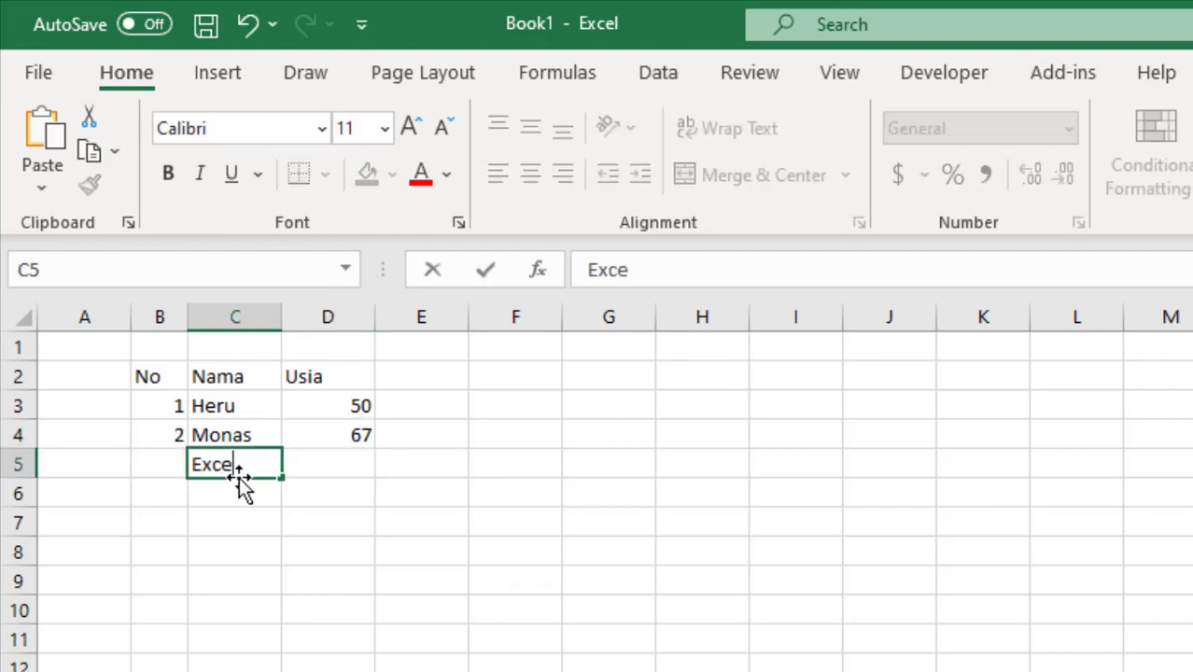
text(l)
key(Tab)
text(11)
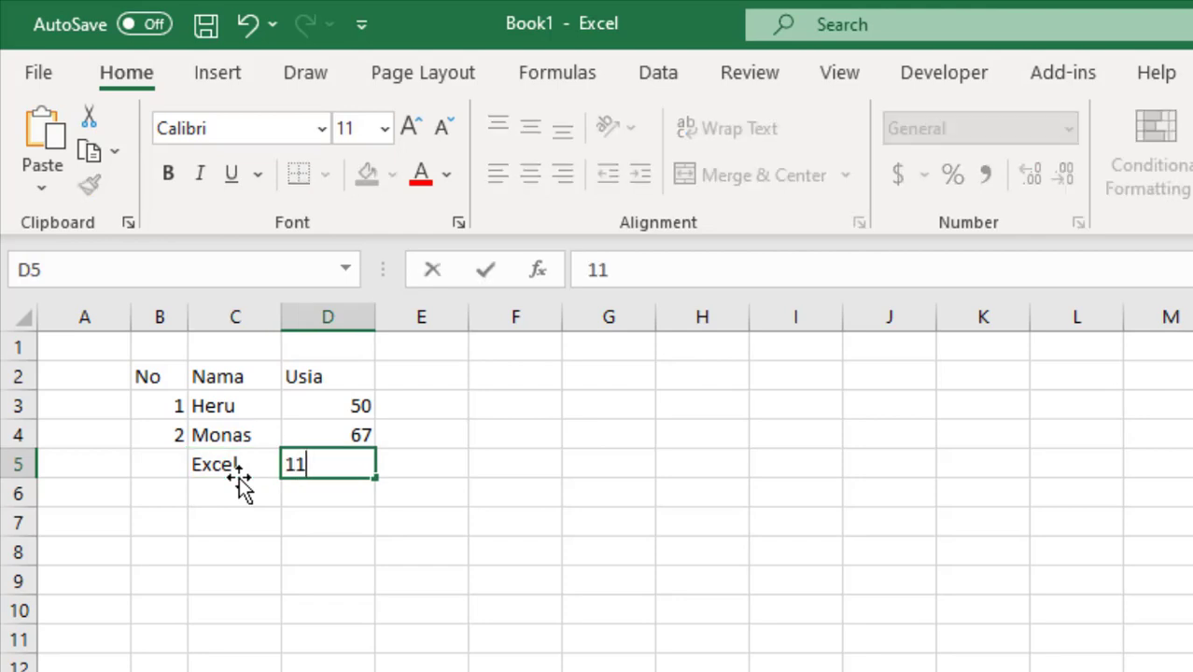
key(Return)
click(397, 600)
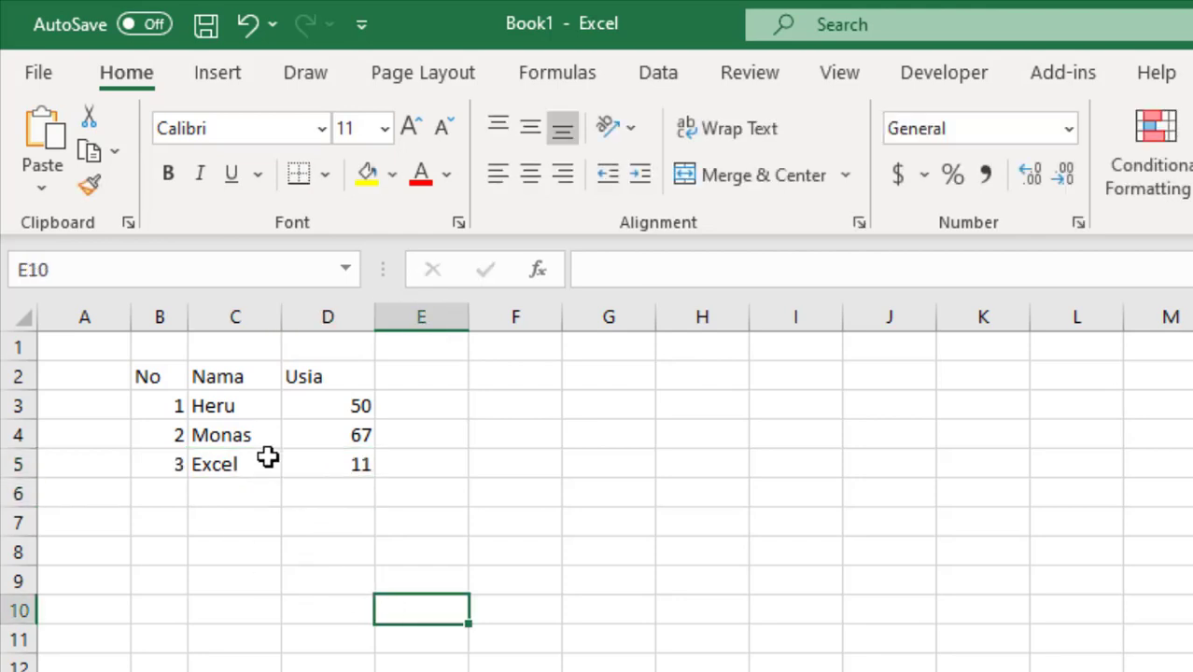
click(173, 404)
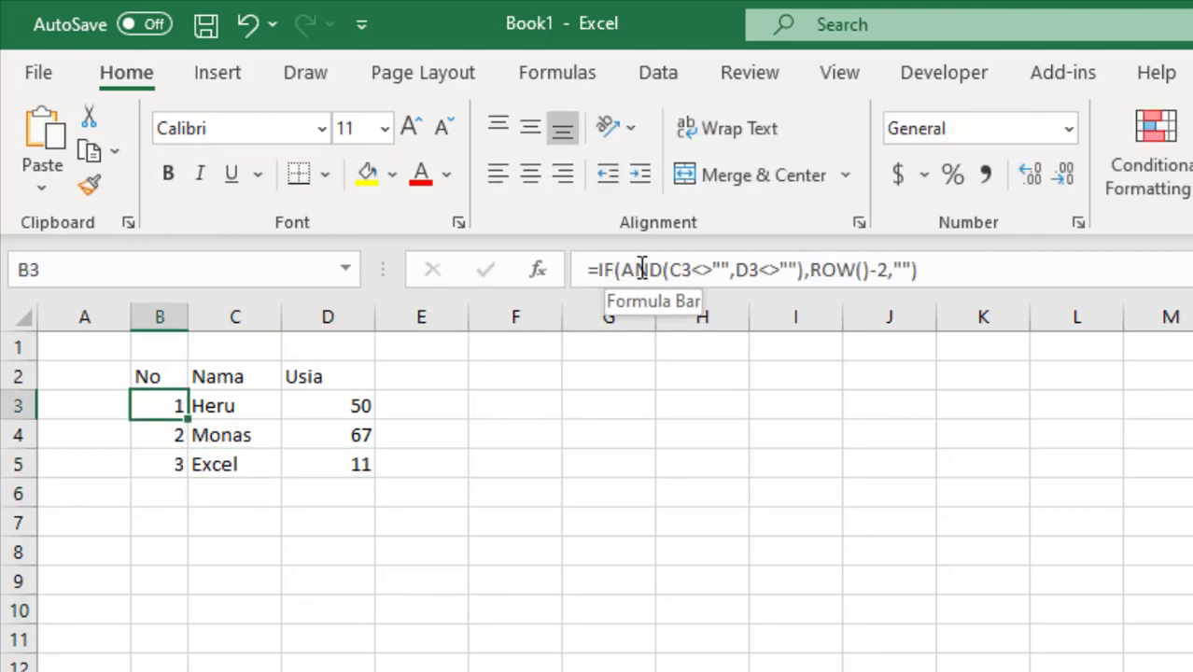